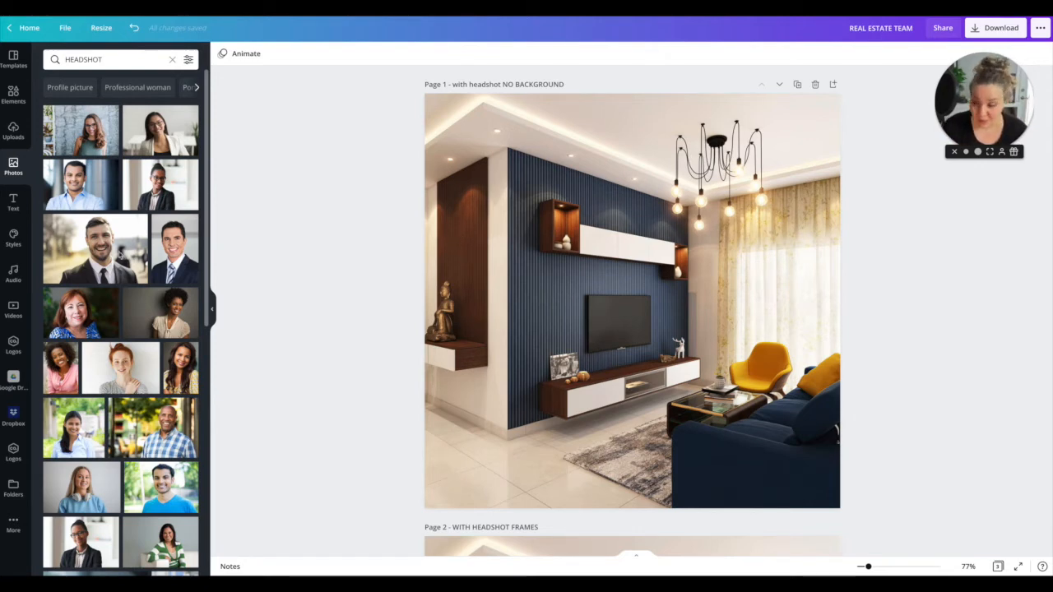
Add the headshot of the smiling bearded man in a dark suit to page 1 and remove its background
click(95, 251)
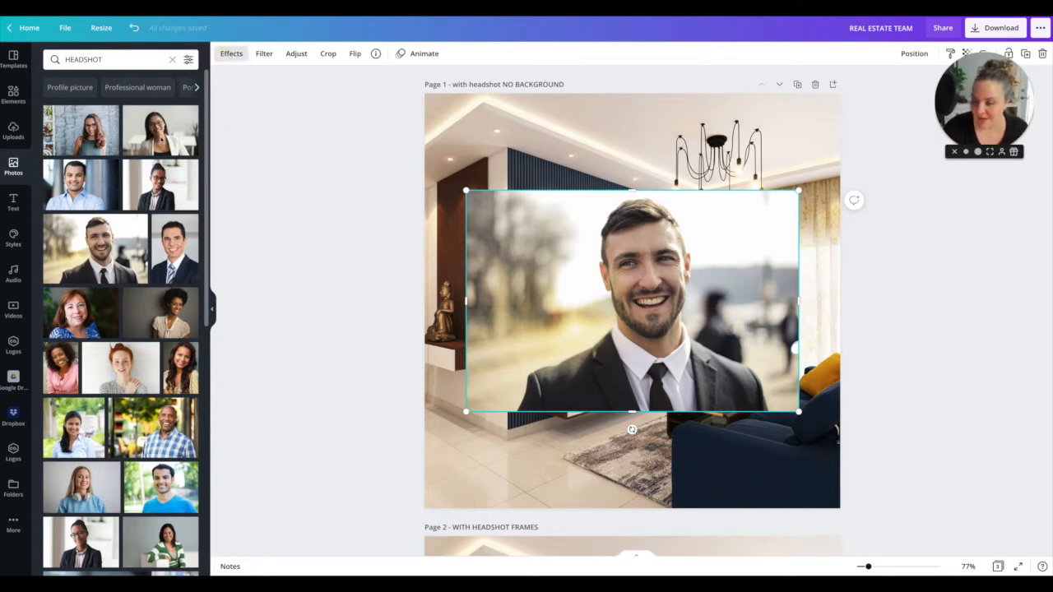
click(232, 54)
click(95, 118)
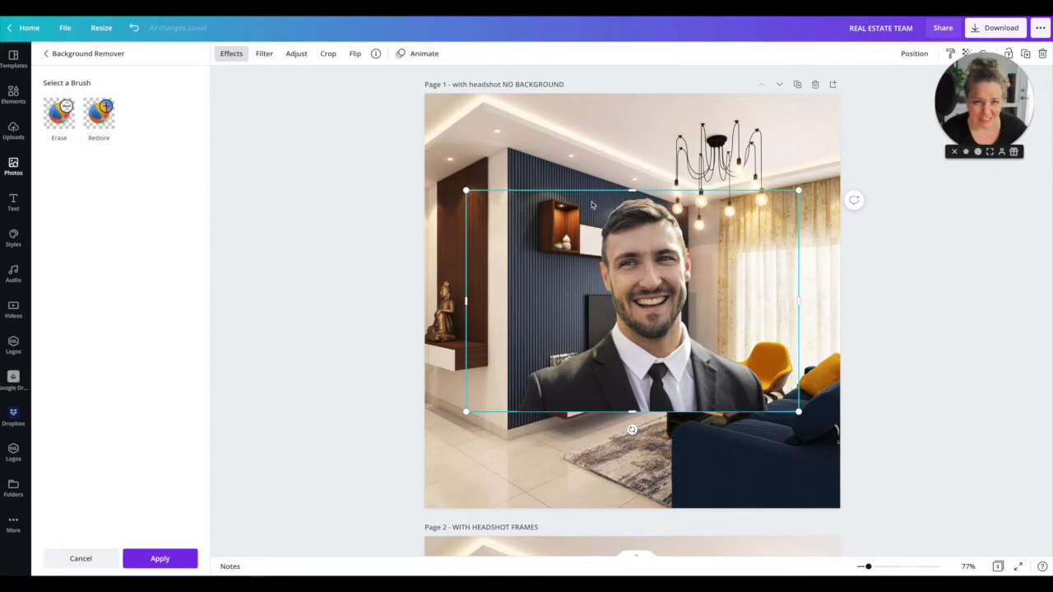
Shrink the cut-out headshot and place it in the lower-left corner of the page 1 room photo
drag(612, 317, 546, 330)
drag(622, 389, 586, 414)
mouse_move(474, 413)
mouse_down()
mouse_move(505, 409)
mouse_move(494, 414)
mouse_up()
drag(569, 396, 551, 407)
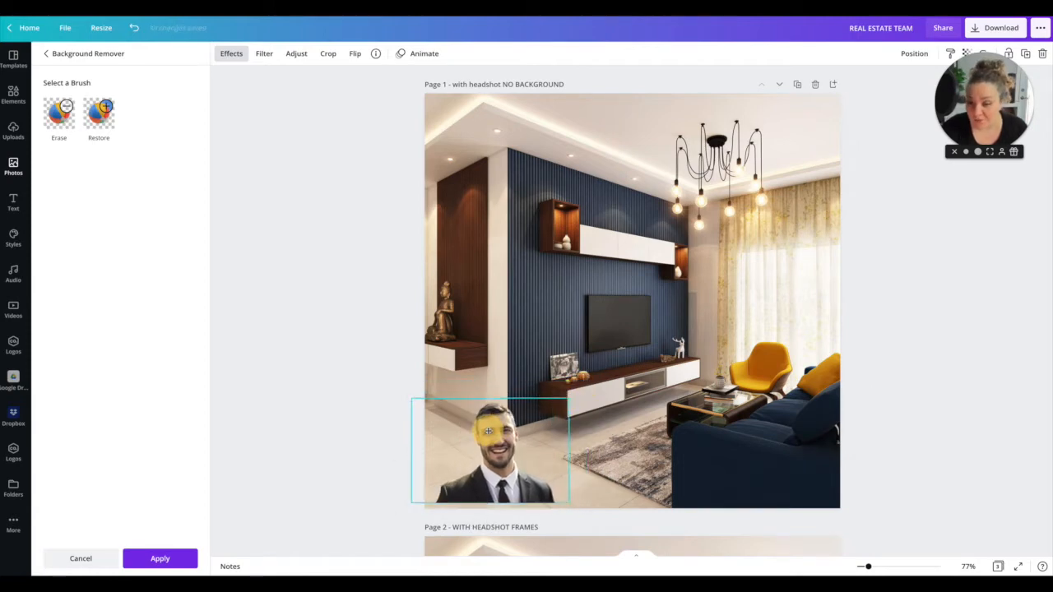
drag(553, 404, 587, 387)
drag(512, 417, 499, 421)
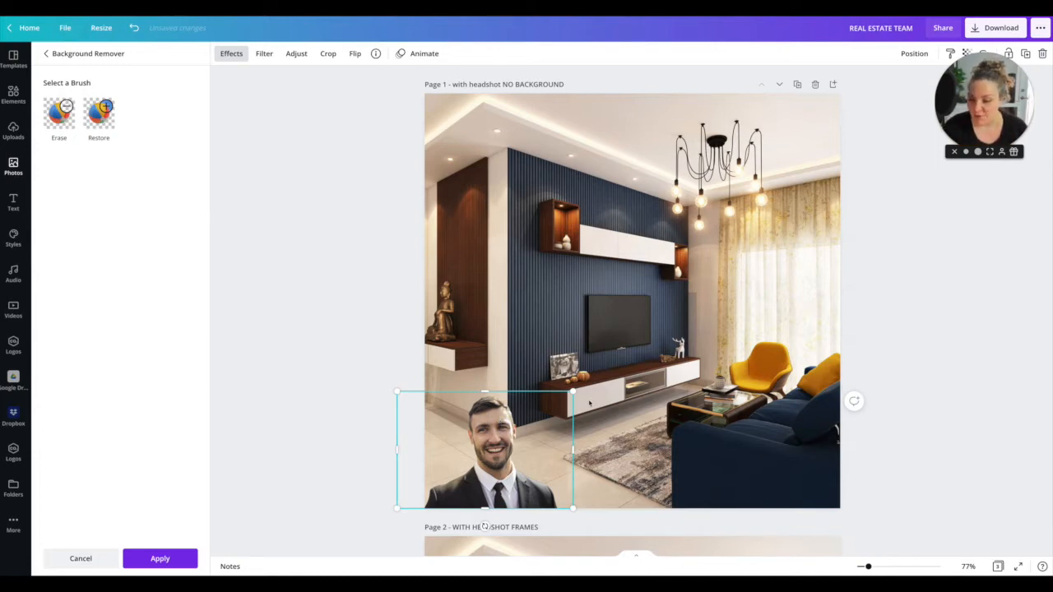
drag(572, 393, 554, 404)
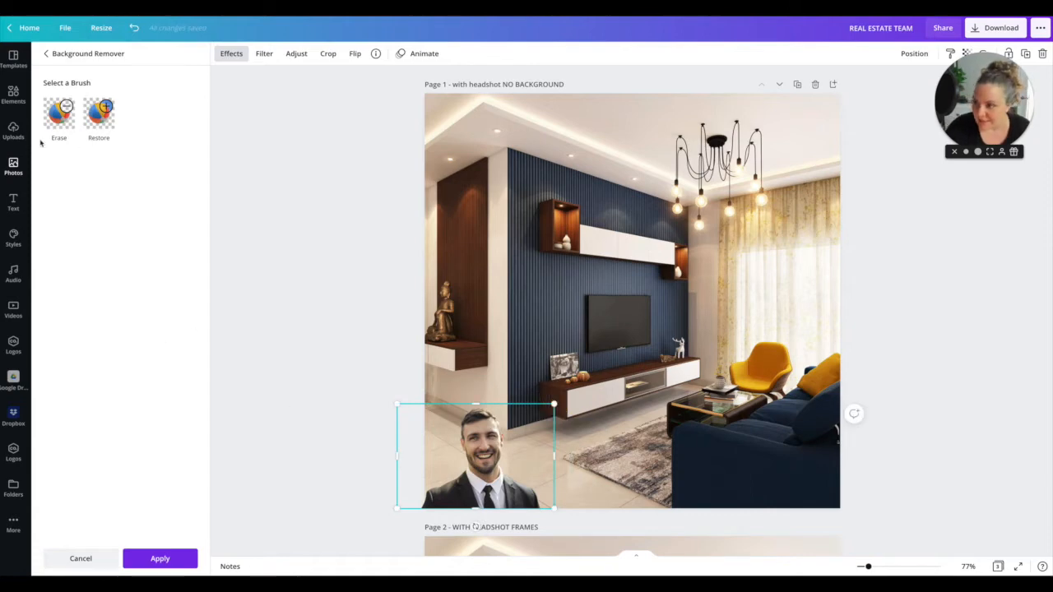
Add a square shape, reshape it into a full-width banner along the page's lower edge, and send it behind the headshot
click(13, 94)
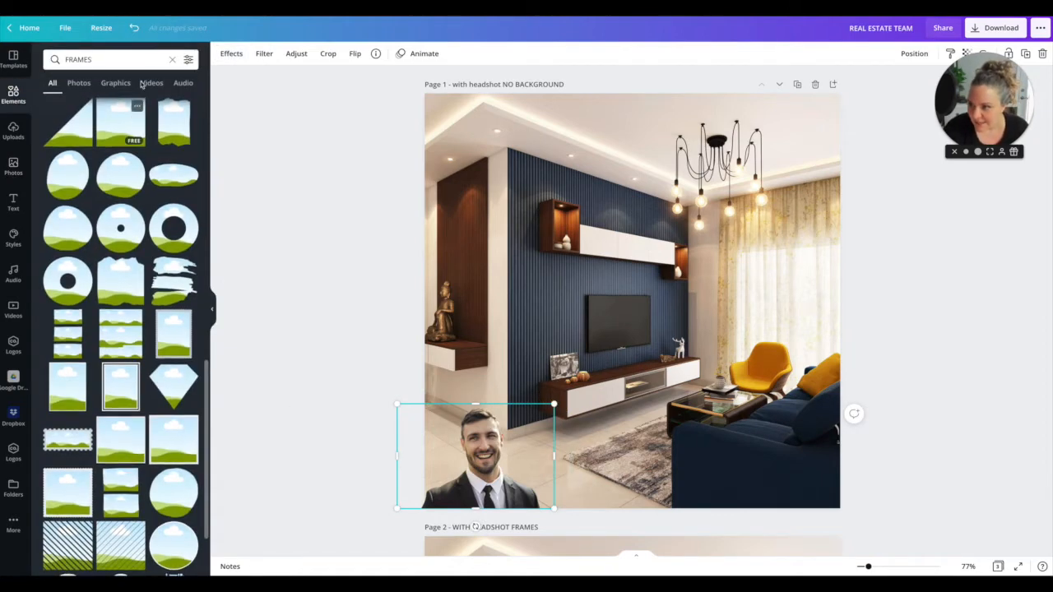
click(172, 59)
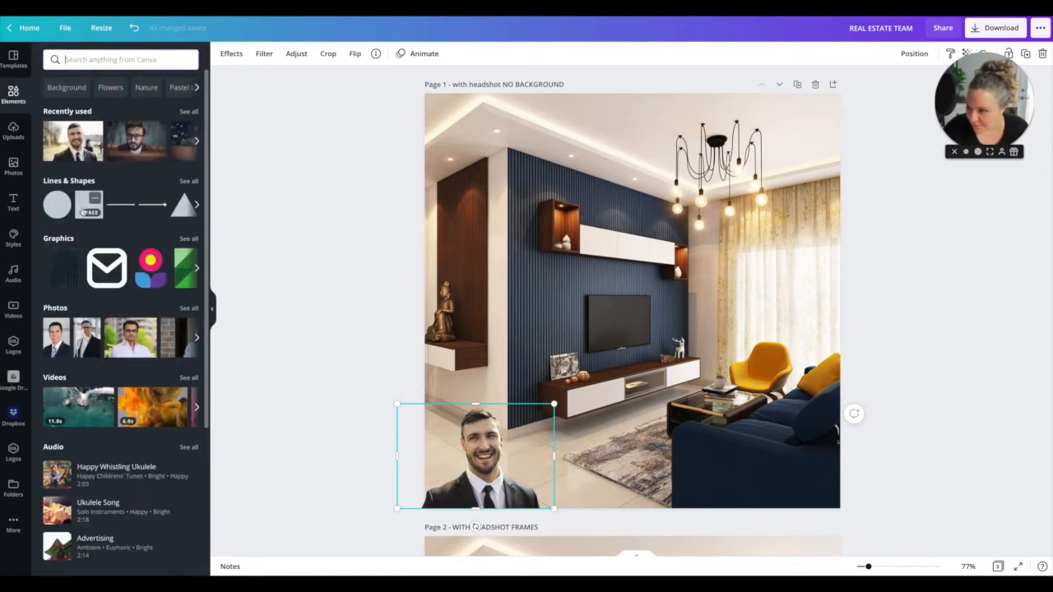
click(82, 201)
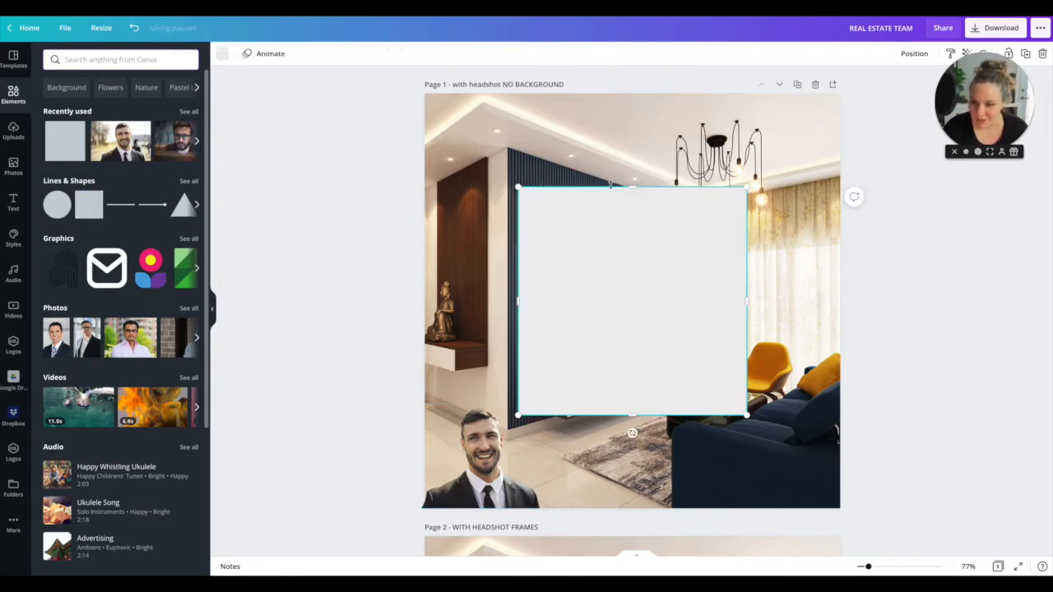
drag(618, 244, 635, 353)
drag(581, 383, 482, 475)
drag(647, 479, 838, 462)
right_click(704, 483)
click(732, 473)
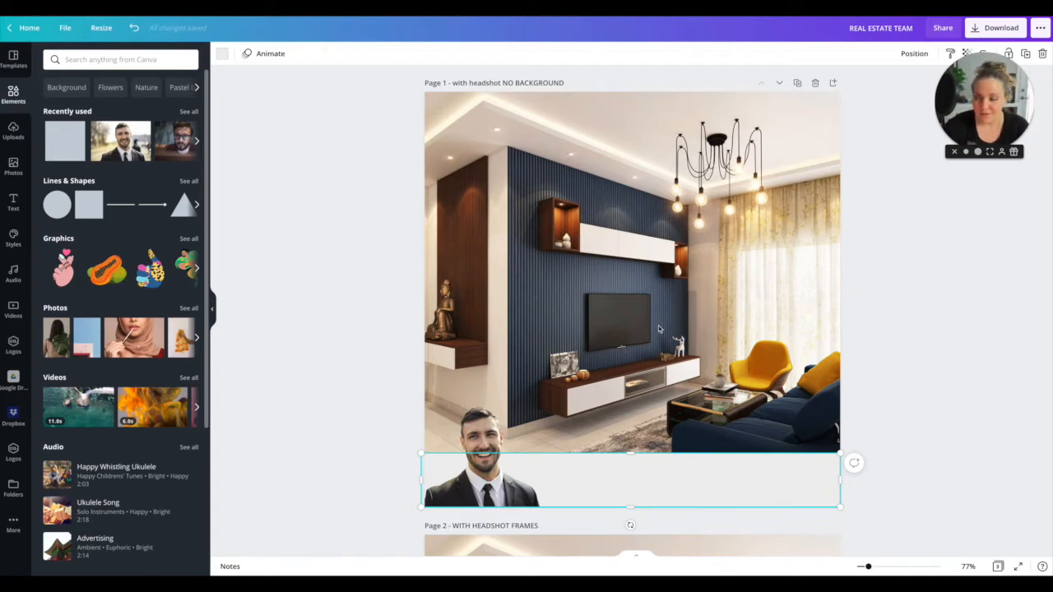
Fill the banner with the dark navy from the room photo's colours and reduce its height slightly
click(222, 54)
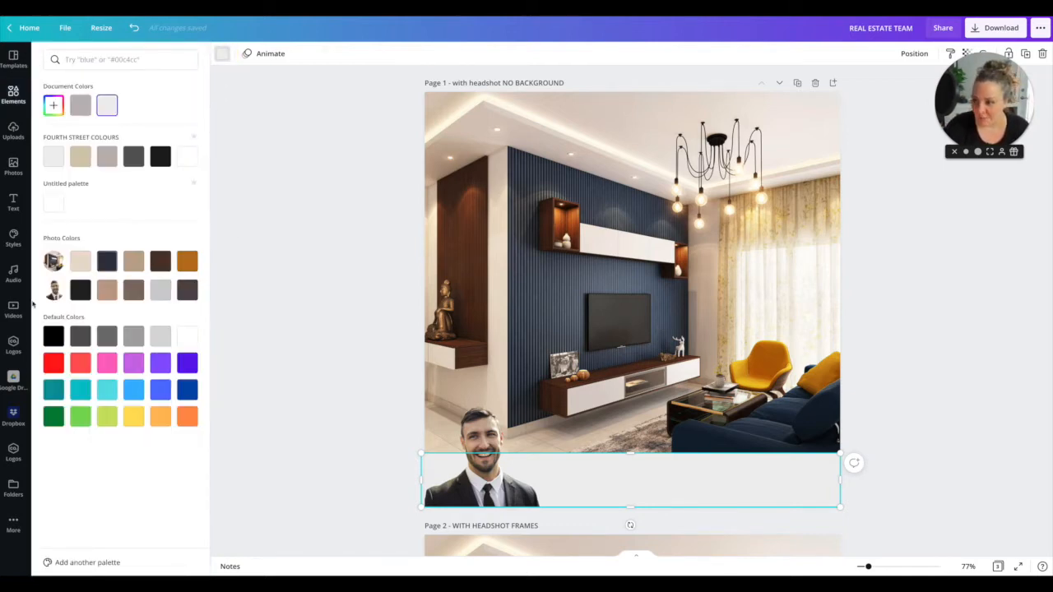
click(107, 262)
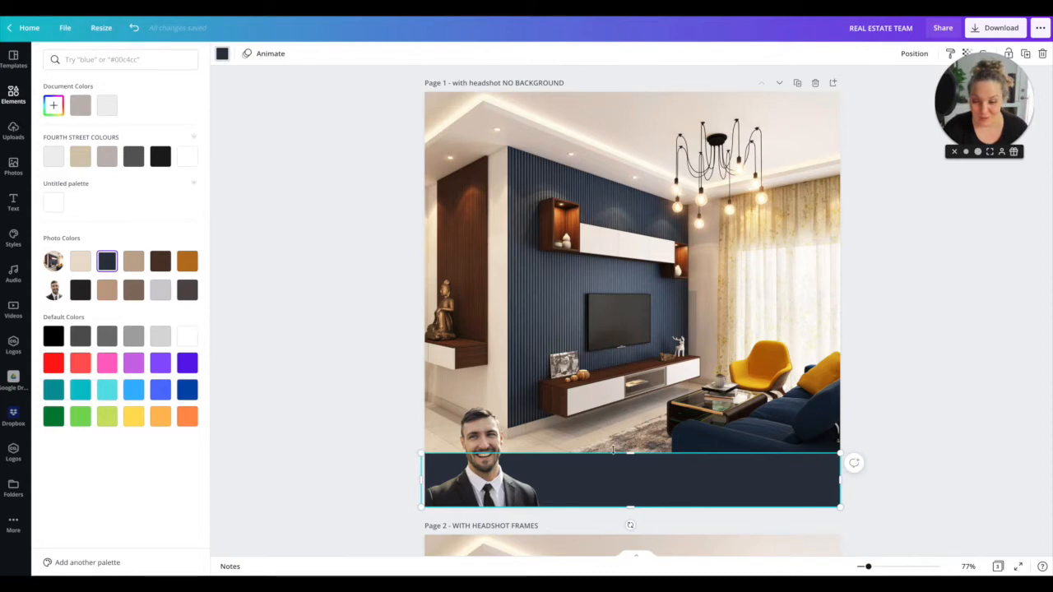
drag(631, 453, 630, 453)
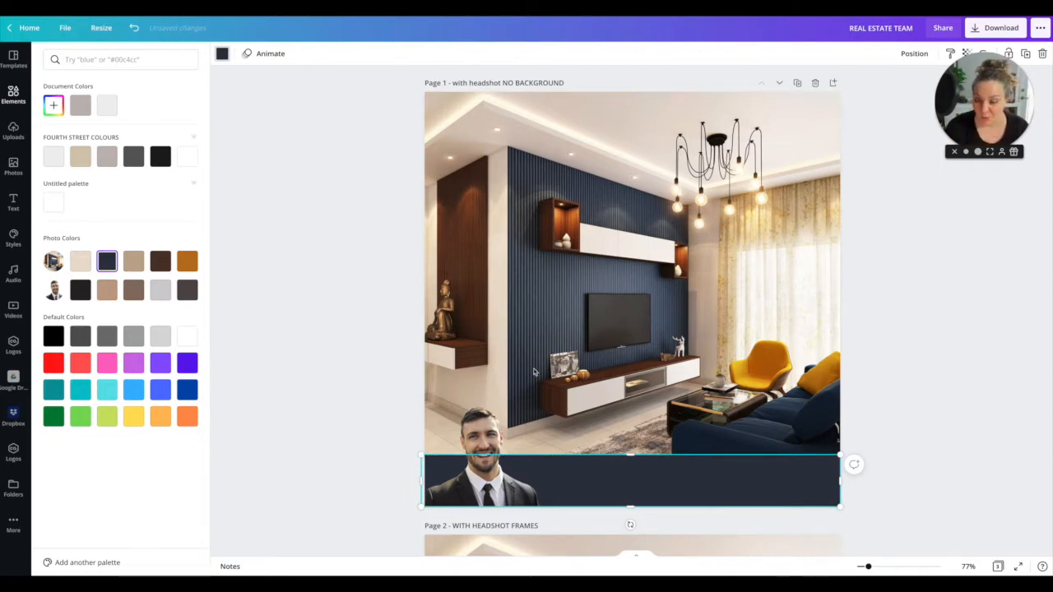
Add a text box to page 1 containing the realtor's full name in capitals
scroll(576, 402, down, 1)
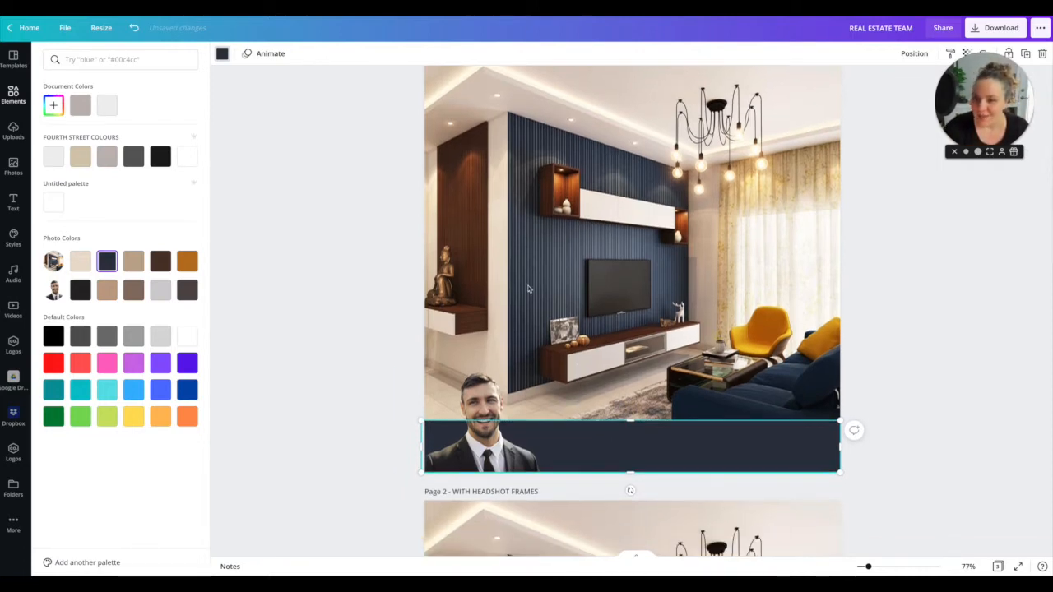
click(502, 306)
click(849, 367)
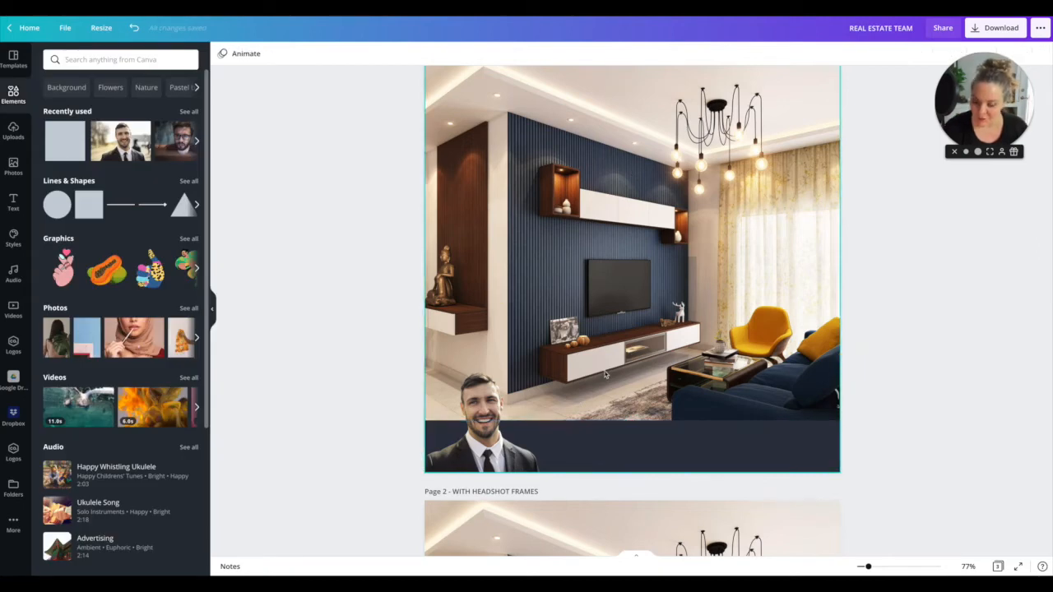
key(t)
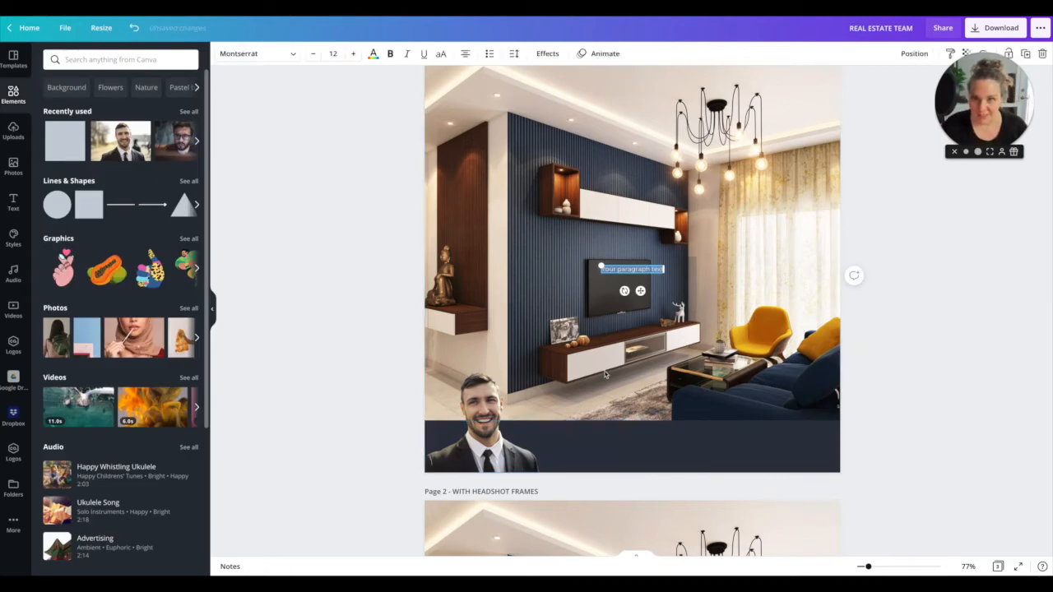
text(KEVIN DSMI)
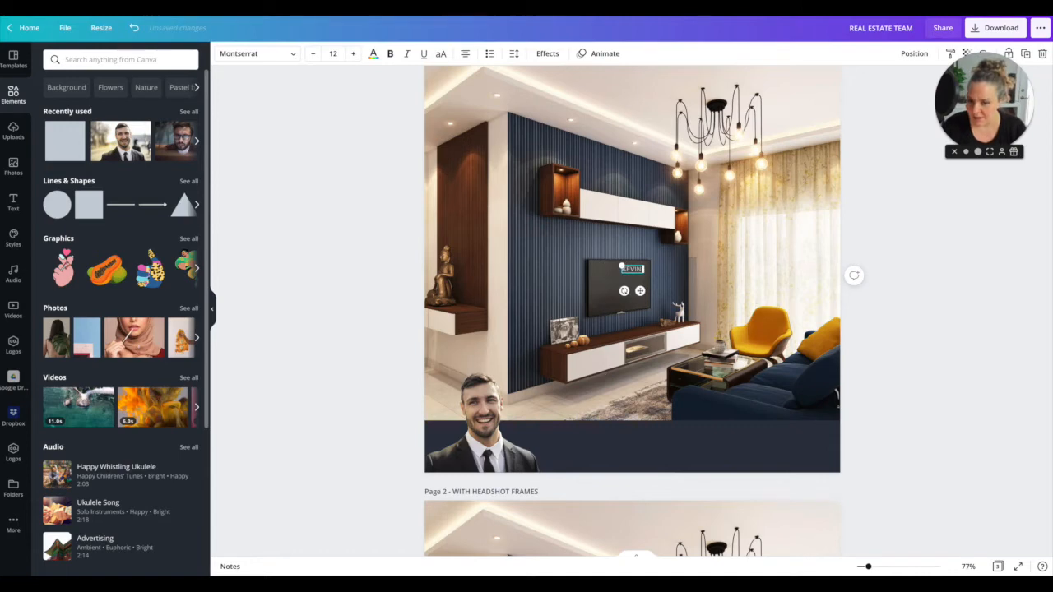
key(BackSpace)
key(BackSpace)
key(BackSpace)
key(BackSpace)
text(SMITH)
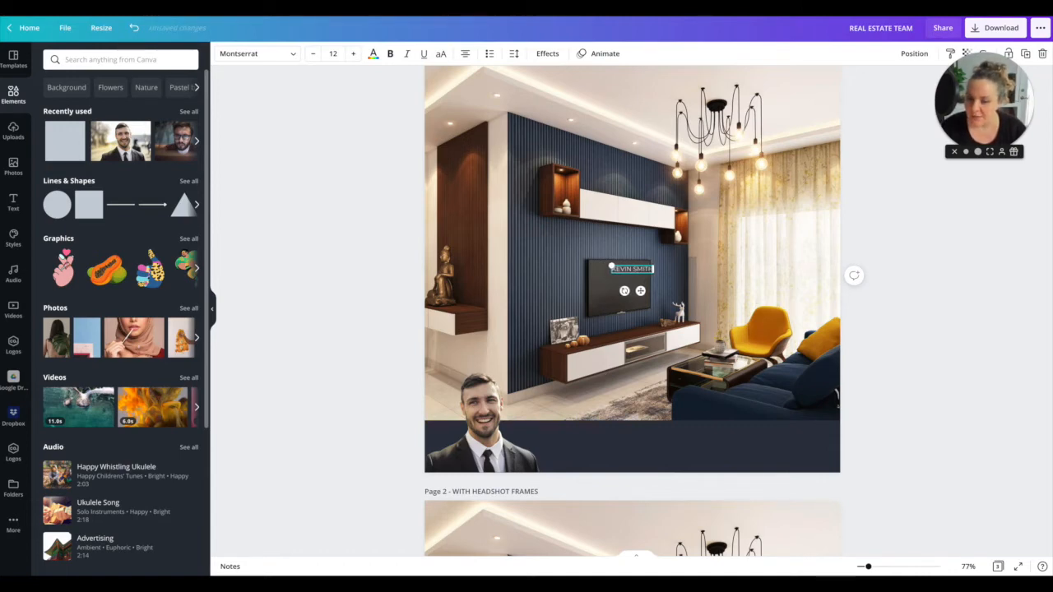
Enlarge the name text to size 18.8, set its letter spacing to 191, and move it onto the banner
key(super+a)
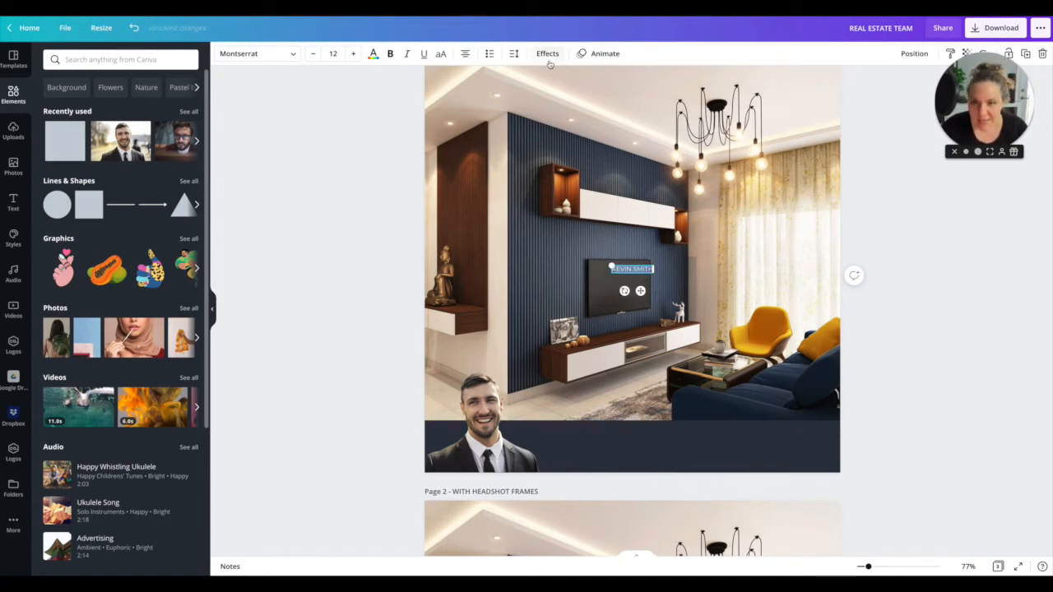
drag(611, 267, 588, 261)
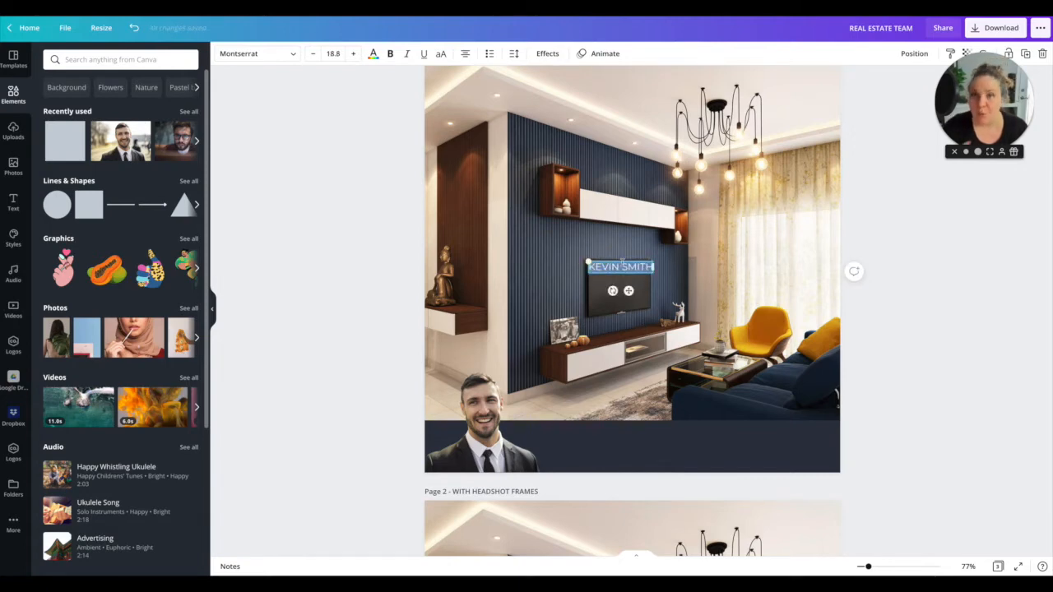
click(514, 54)
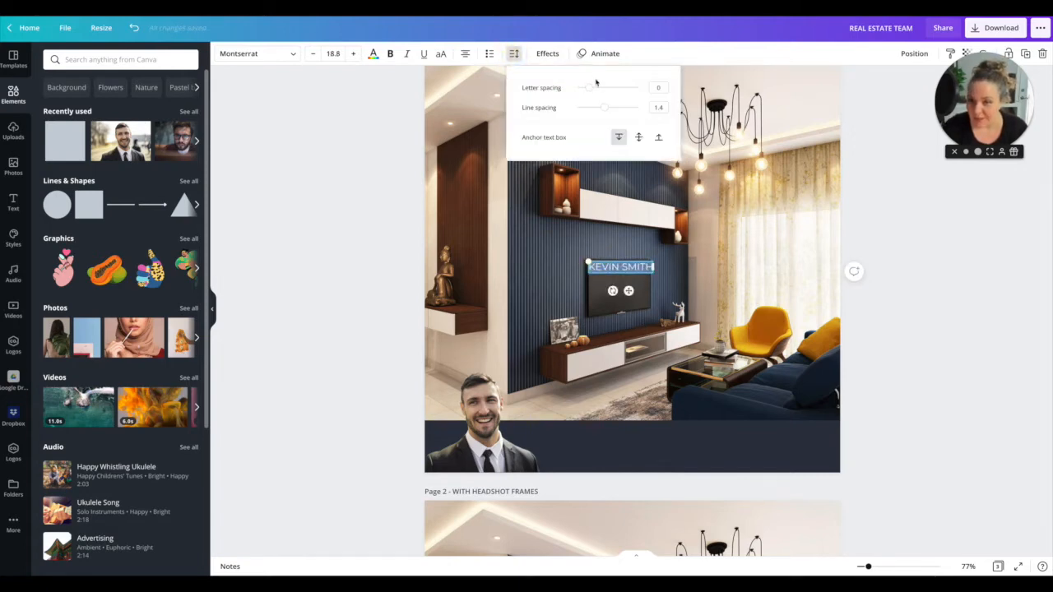
drag(589, 89, 602, 89)
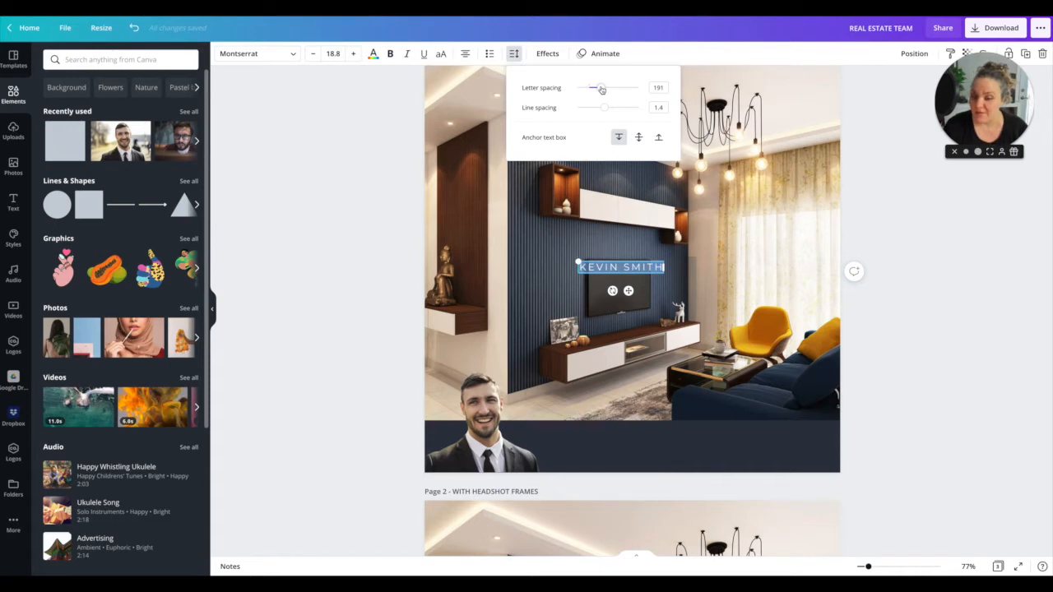
drag(629, 290, 631, 463)
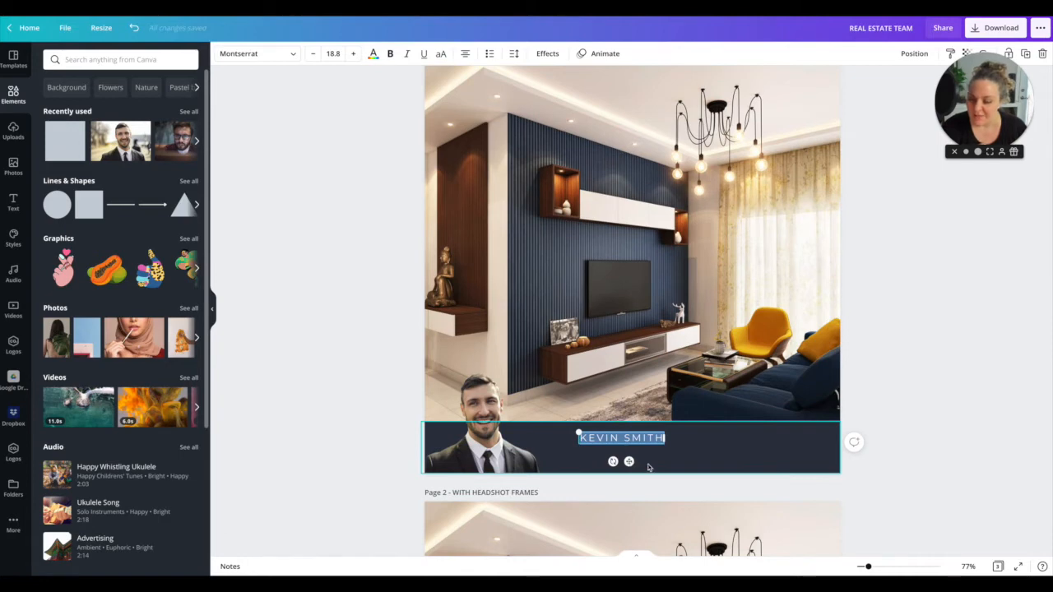
Add the text REALTOR at size 12.1 and place it directly beneath the name on the banner
click(645, 401)
key(t)
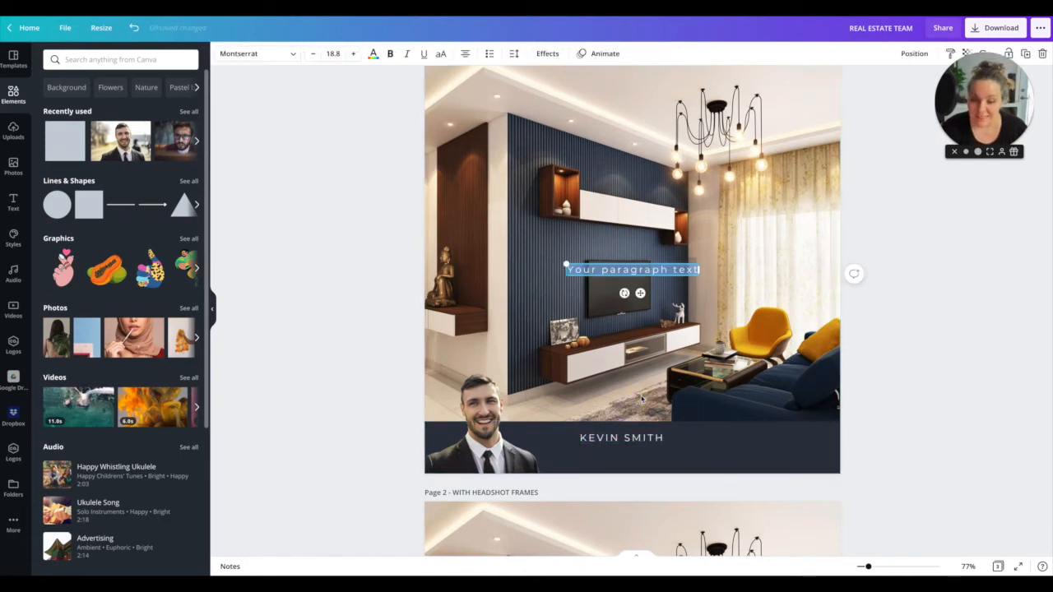
text(REALTOR)
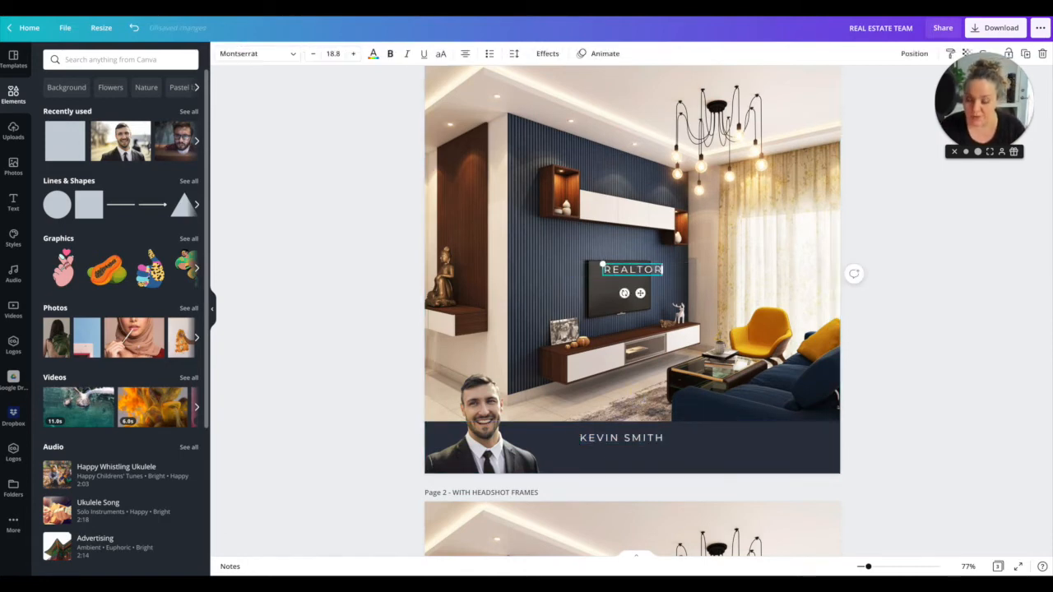
drag(639, 293, 633, 478)
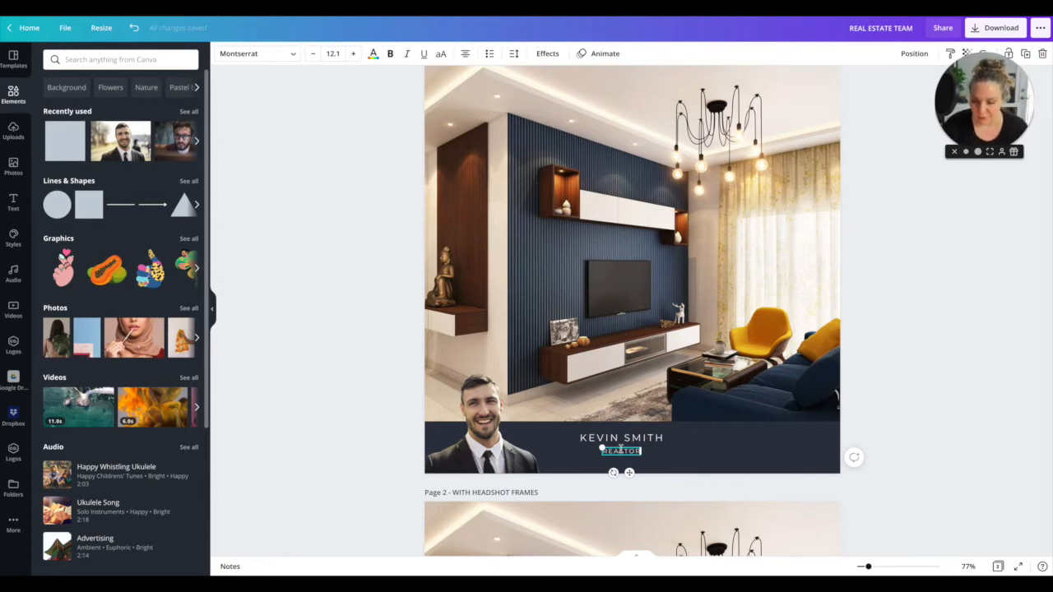
Set the letter spacing of the REALTOR text to 644
click(617, 439)
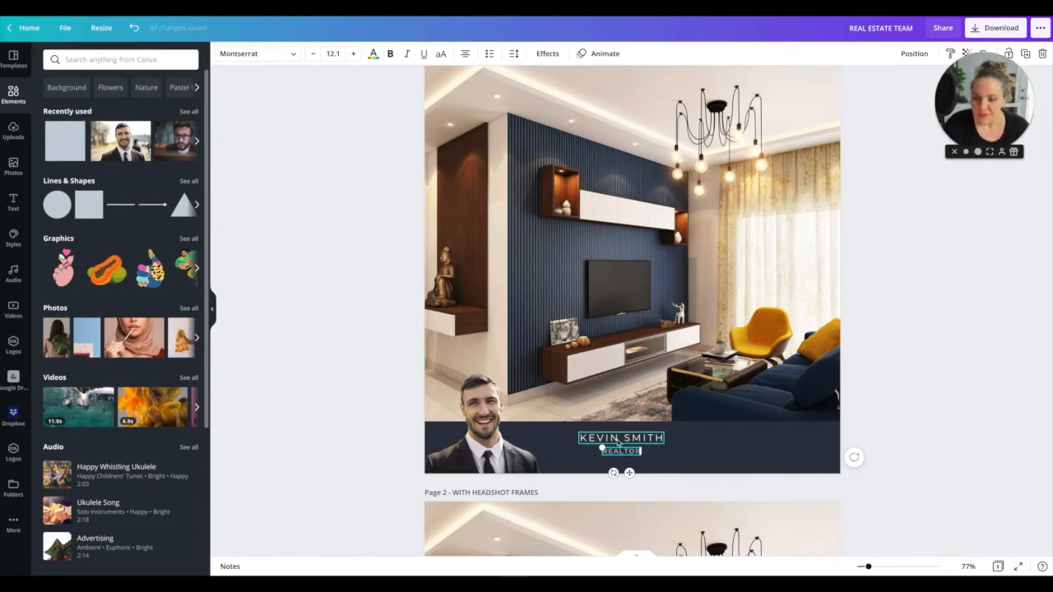
double_click(620, 453)
click(624, 441)
click(615, 452)
click(513, 54)
drag(587, 87, 629, 87)
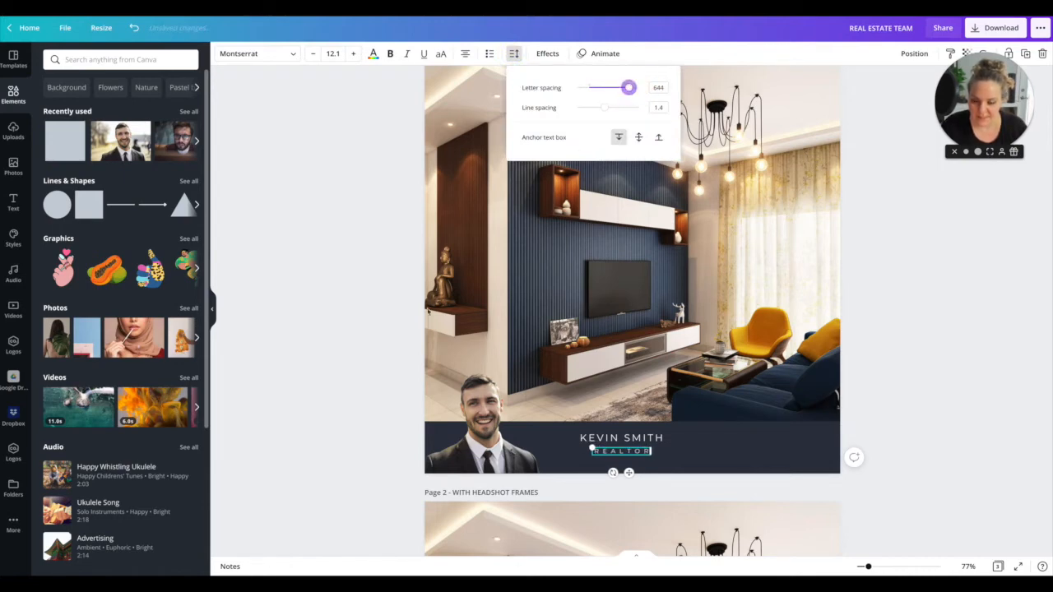
click(397, 330)
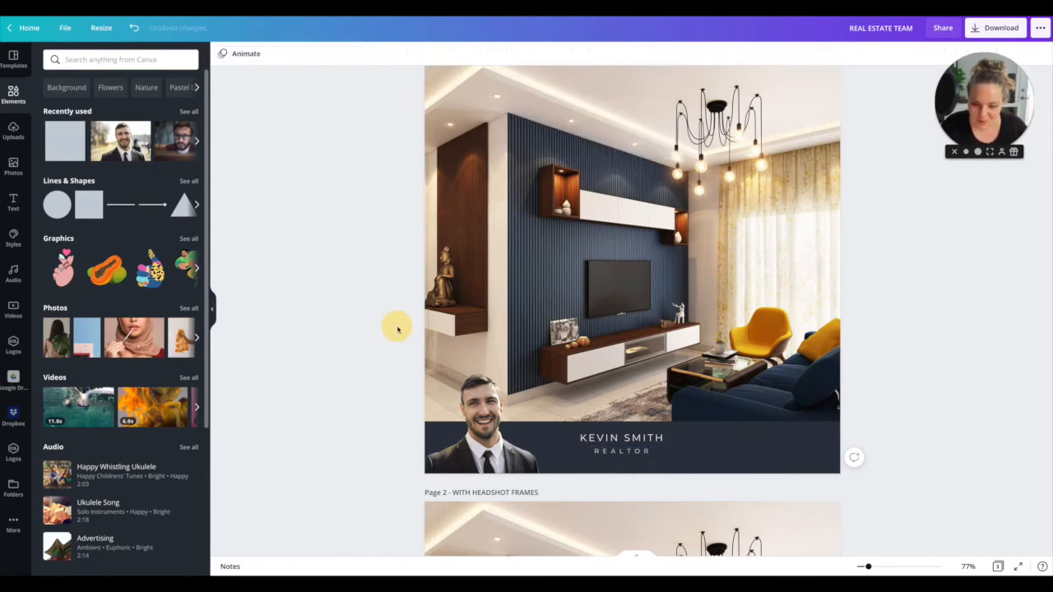
Select the name and REALTOR texts together and shift them slightly down to centre them vertically in the banner
click(635, 440)
shift+click(635, 439)
drag(635, 439, 633, 443)
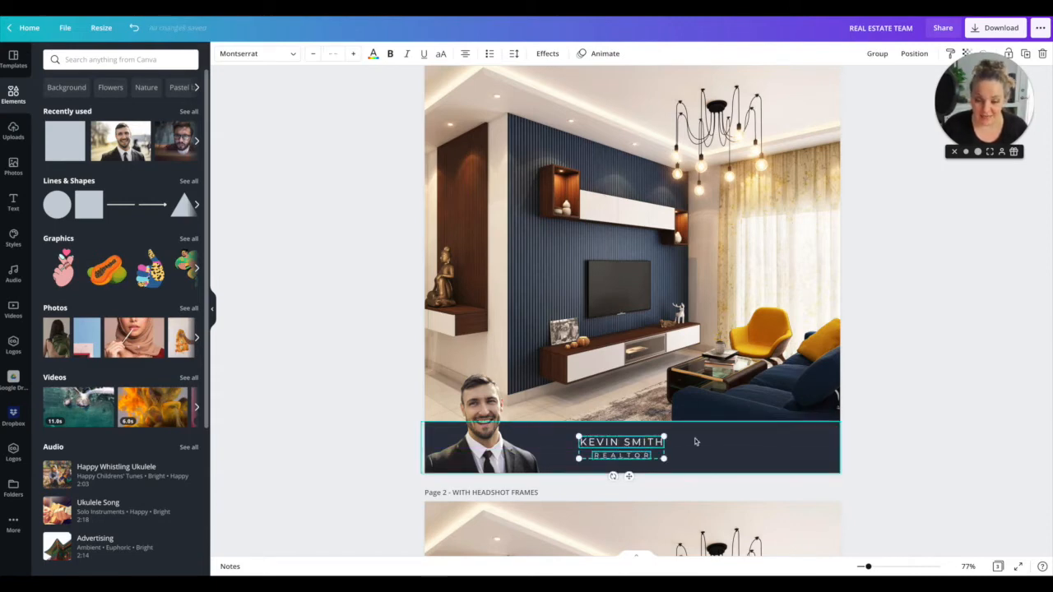
click(275, 54)
key(Escape)
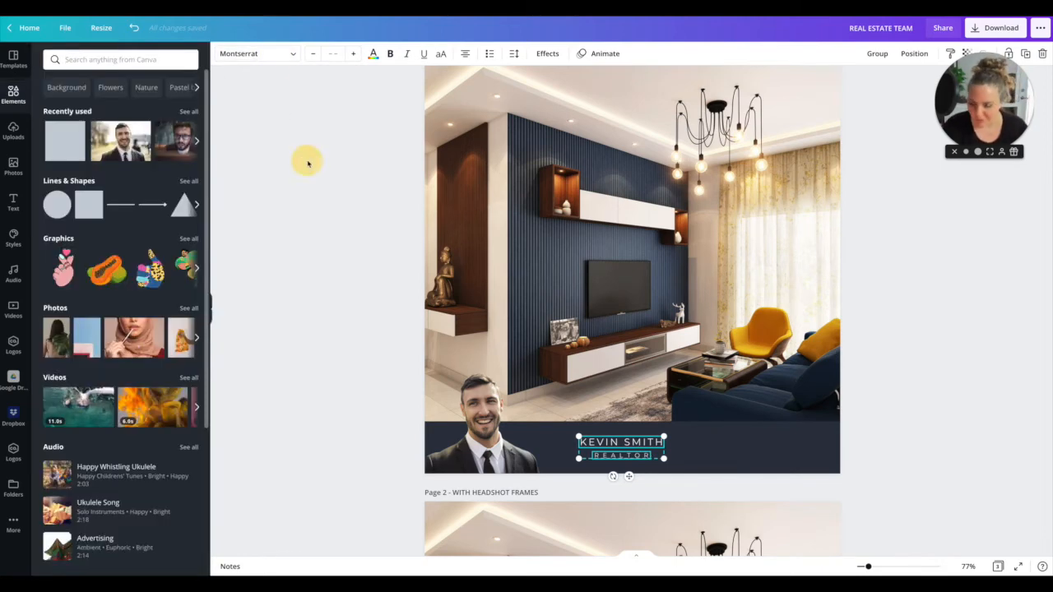
click(781, 459)
click(630, 458)
click(783, 444)
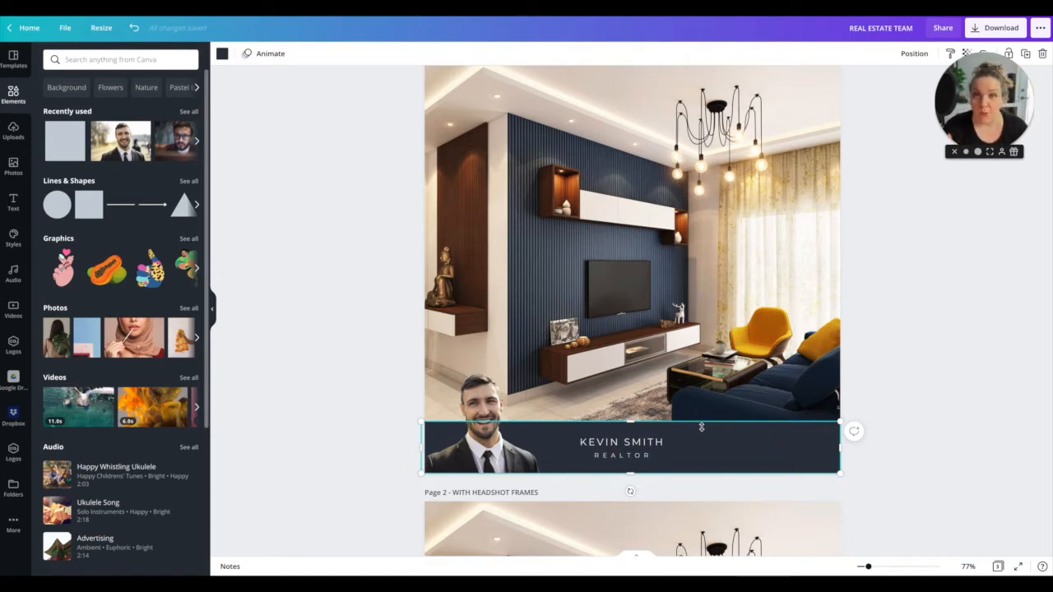
Search the elements for LOGO and add the geometric line-art logo to page 1
click(81, 59)
text(LOGO)
key(Return)
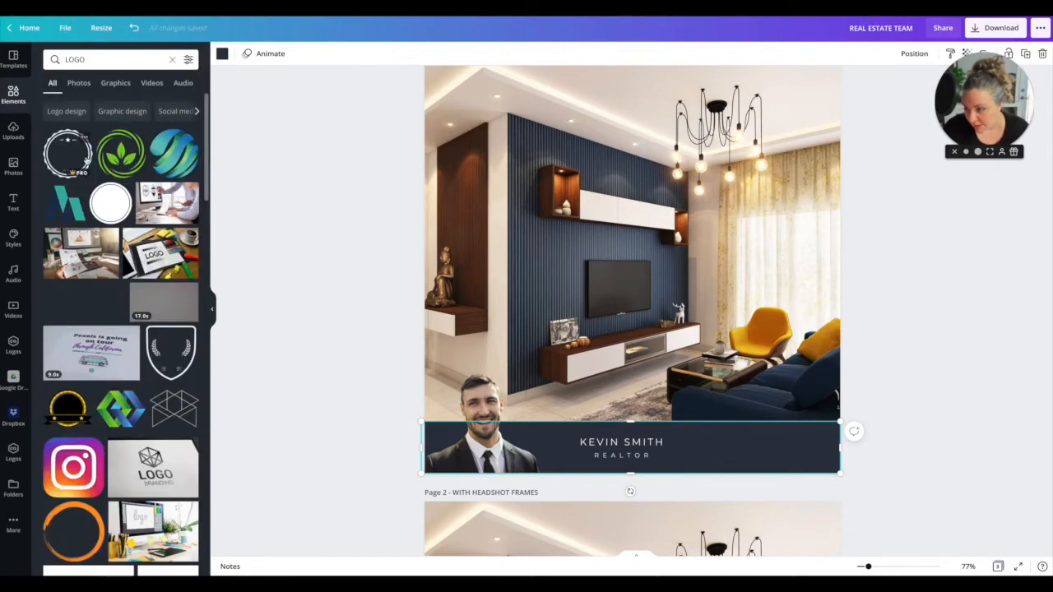
scroll(111, 185, down, 2)
click(173, 315)
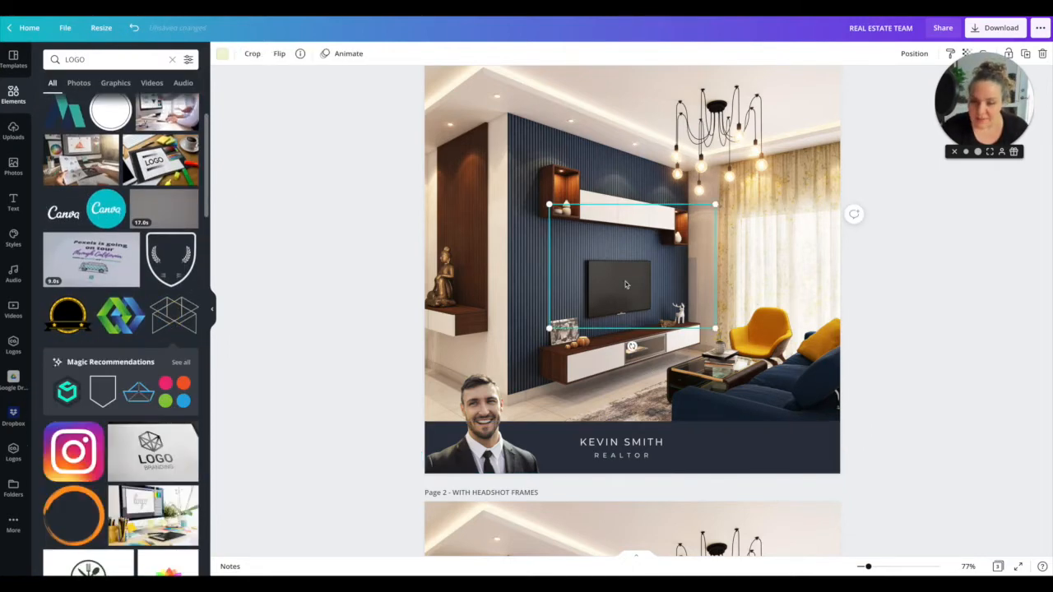
Shrink the line-art logo, place it at the right end of page 1's banner and recolour it light grey
drag(549, 206, 685, 303)
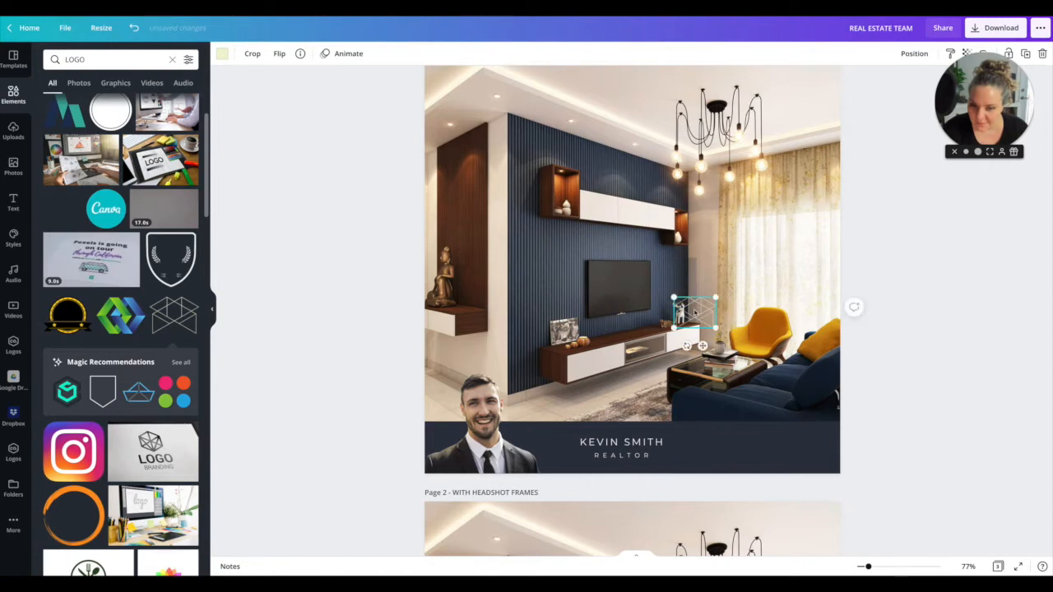
drag(725, 333, 828, 461)
click(222, 54)
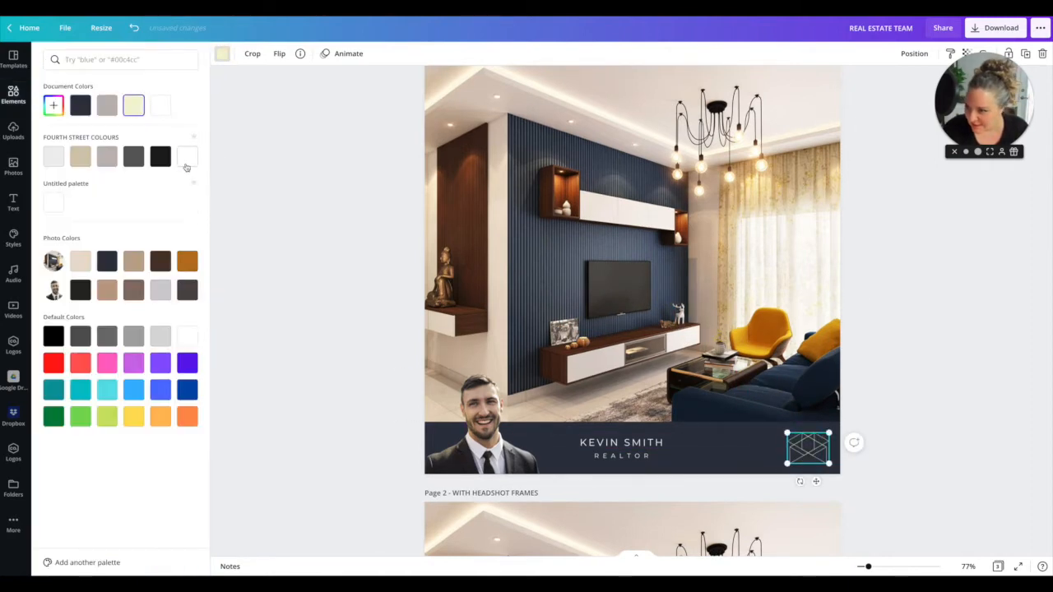
click(56, 163)
click(971, 321)
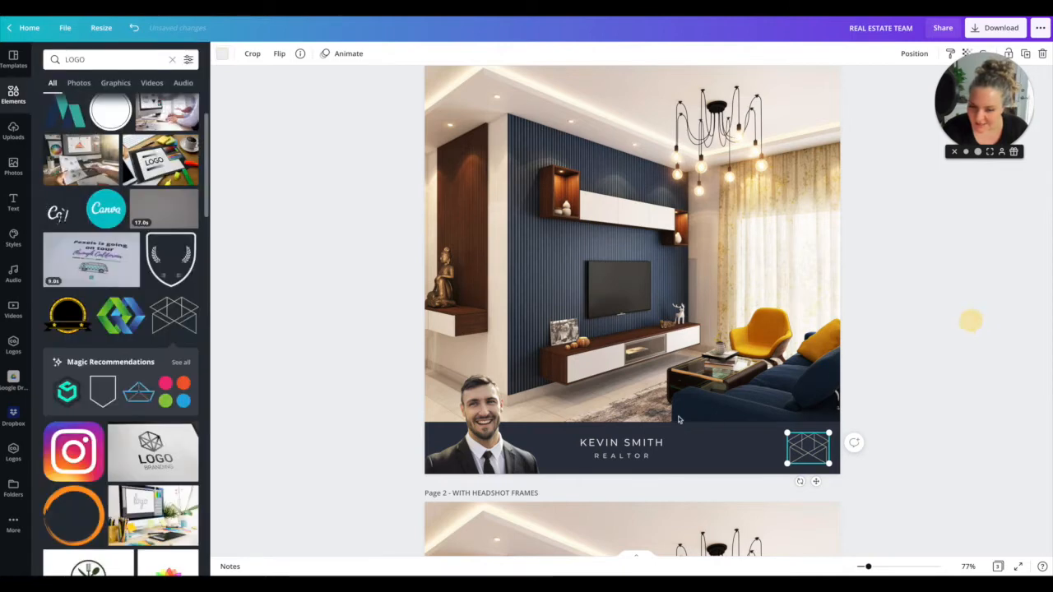
Select the name and REALTOR texts together, enlarge them slightly and shift them a little towards the logo
click(641, 457)
shift+click(642, 444)
mouse_move(664, 436)
mouse_down()
mouse_move(677, 432)
mouse_move(659, 441)
mouse_move(672, 439)
mouse_up()
click(405, 445)
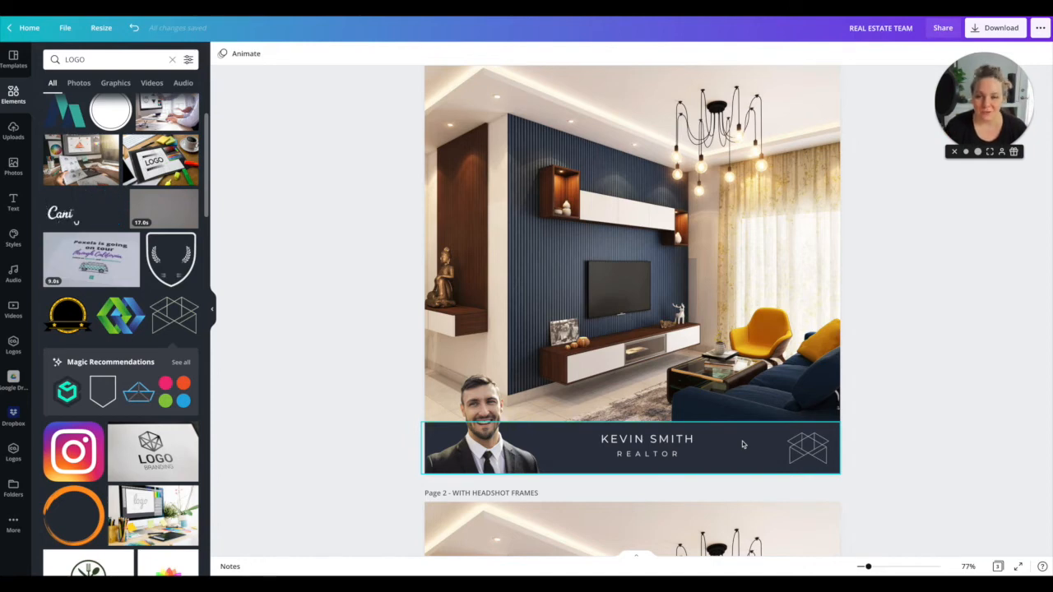
click(484, 400)
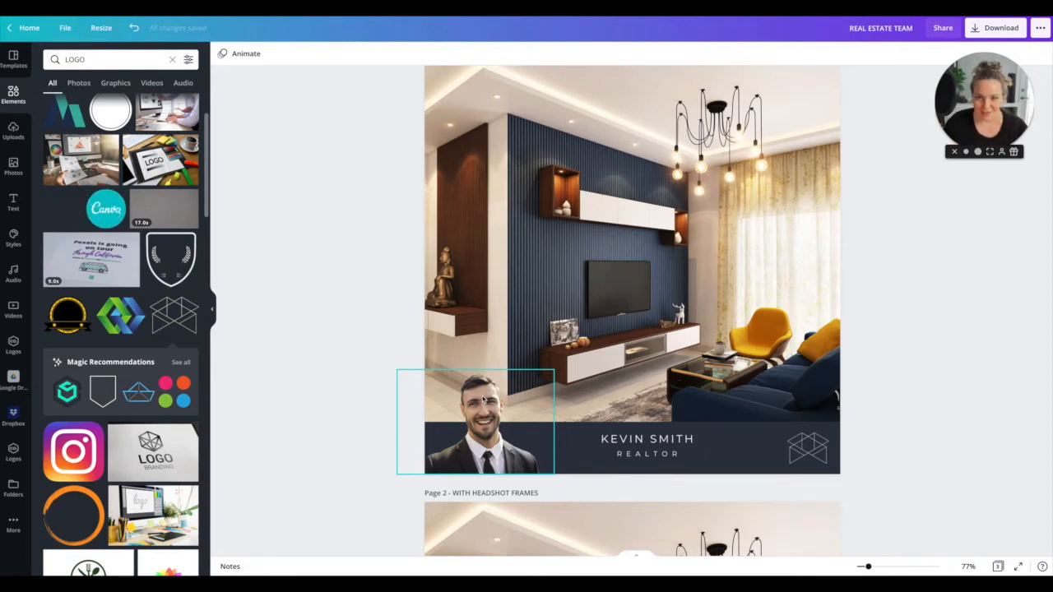
Copy the banner, name, REALTOR text and logo from page 1 and paste them onto page 2
scroll(661, 365, down, 1)
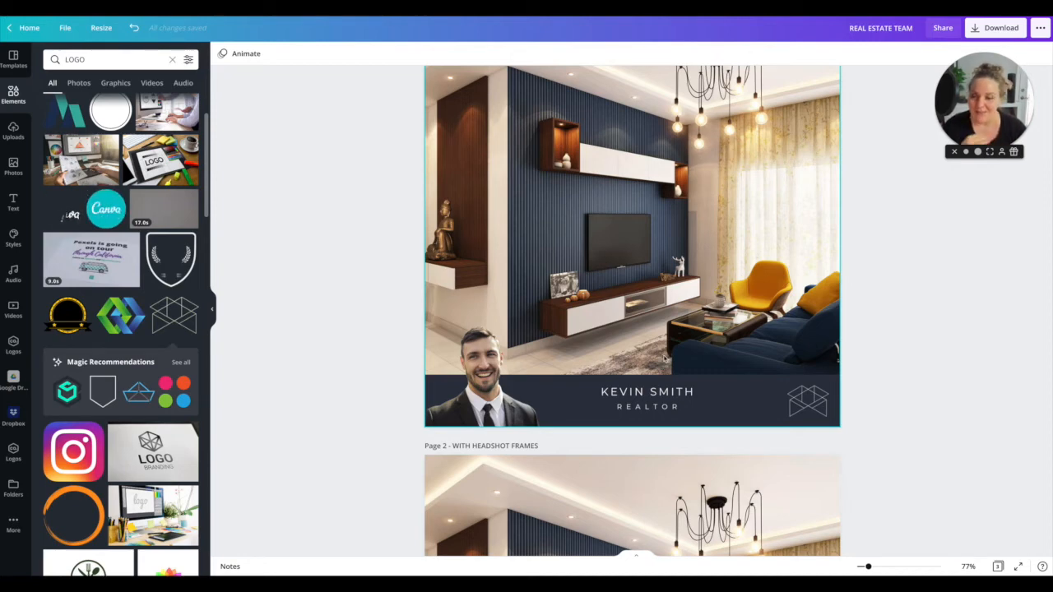
scroll(665, 358, down, 1)
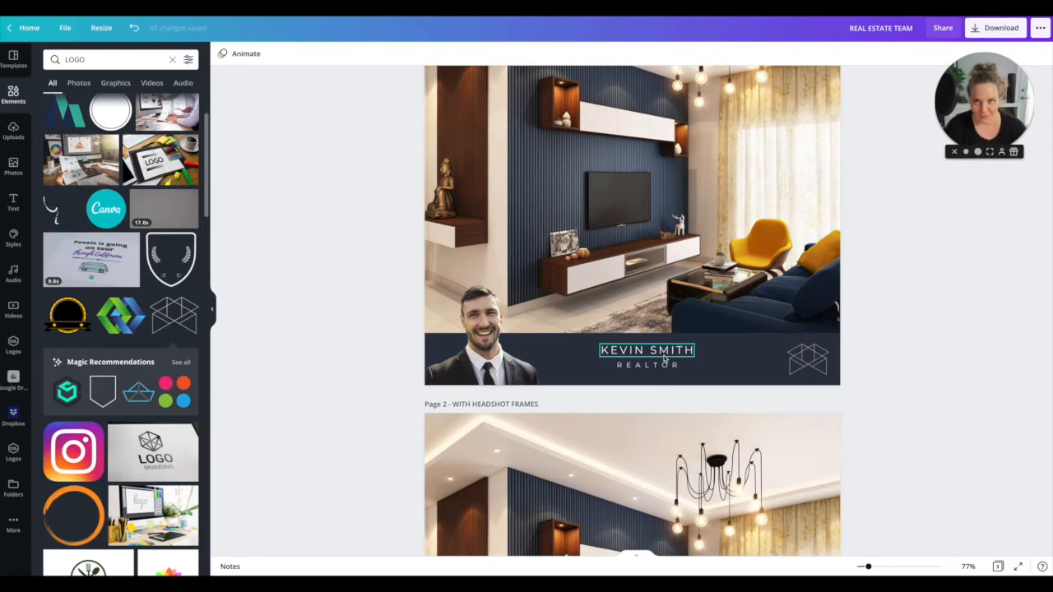
scroll(665, 358, down, 8)
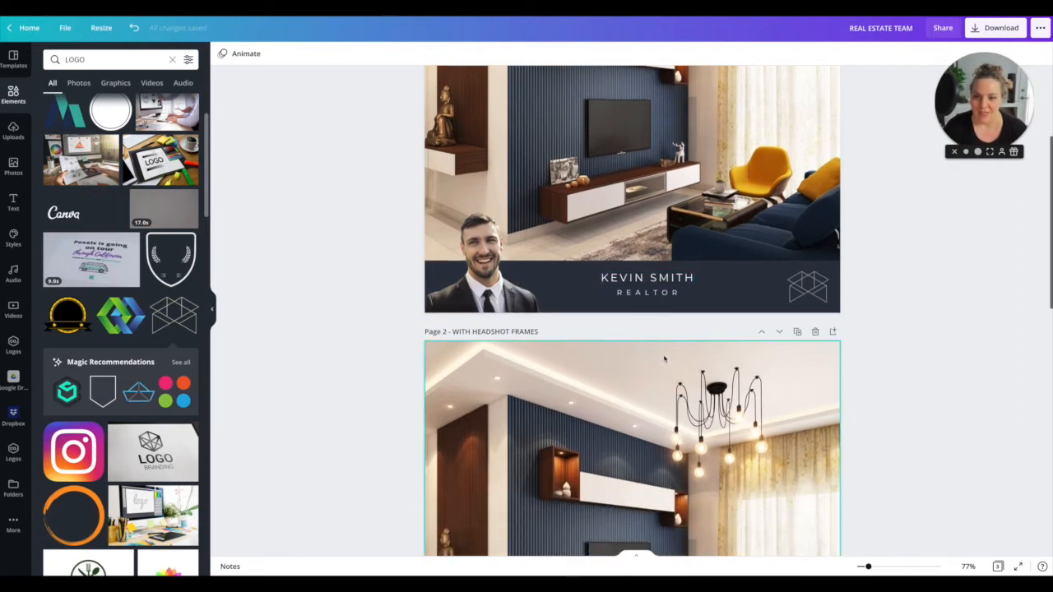
scroll(651, 280, up, 6)
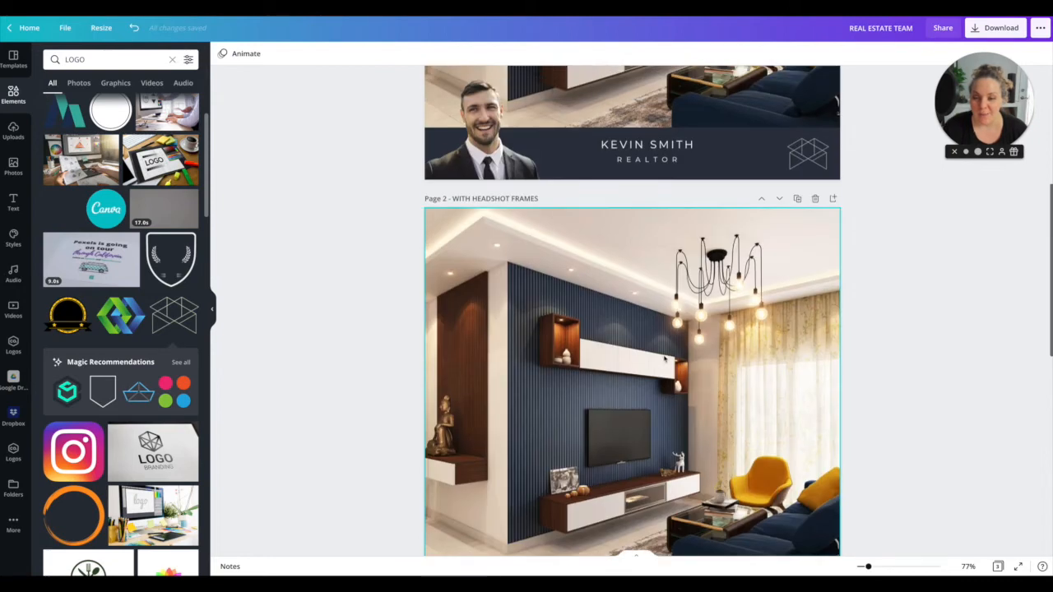
click(638, 213)
shift+click(642, 197)
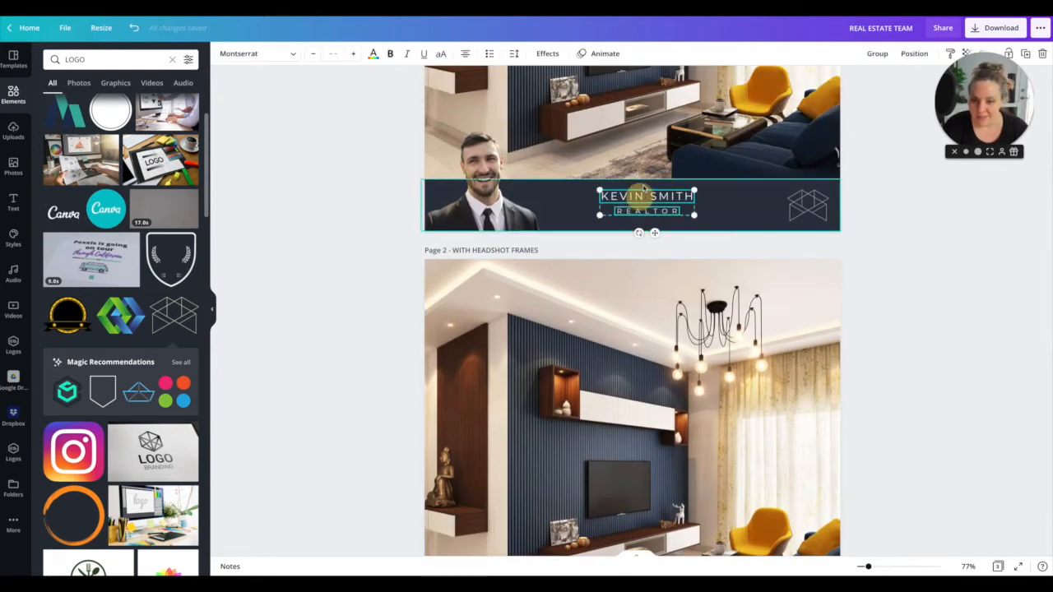
shift+click(817, 212)
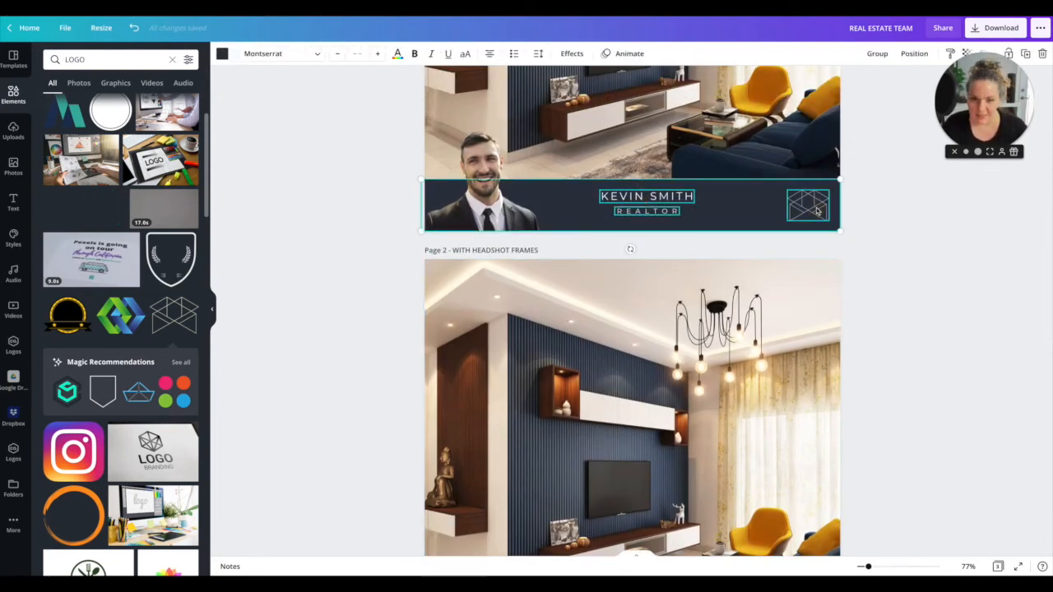
scroll(692, 231, down, 5)
click(675, 269)
key(ctrl+v)
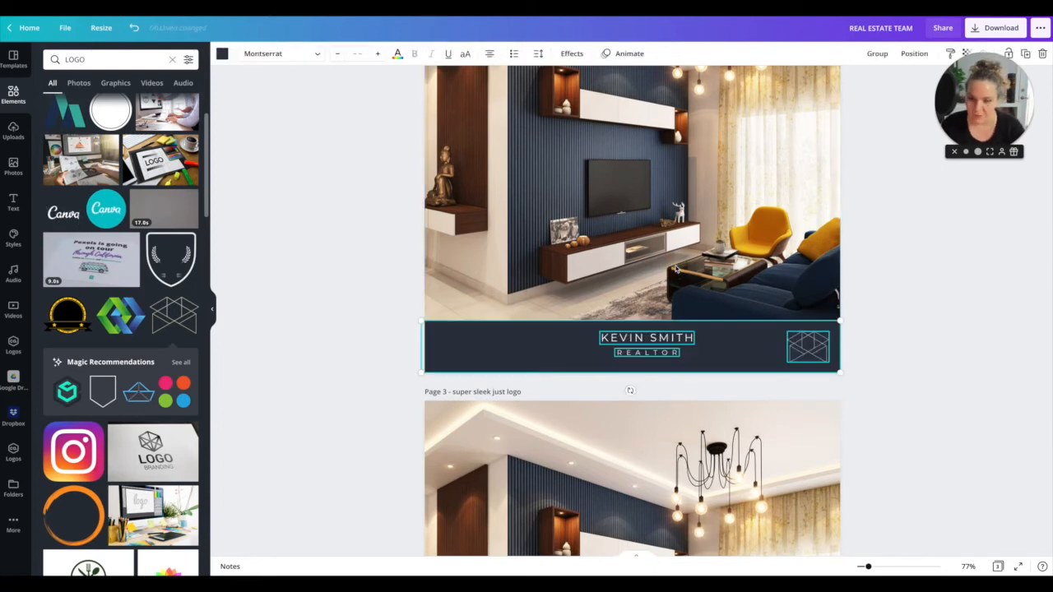
click(895, 348)
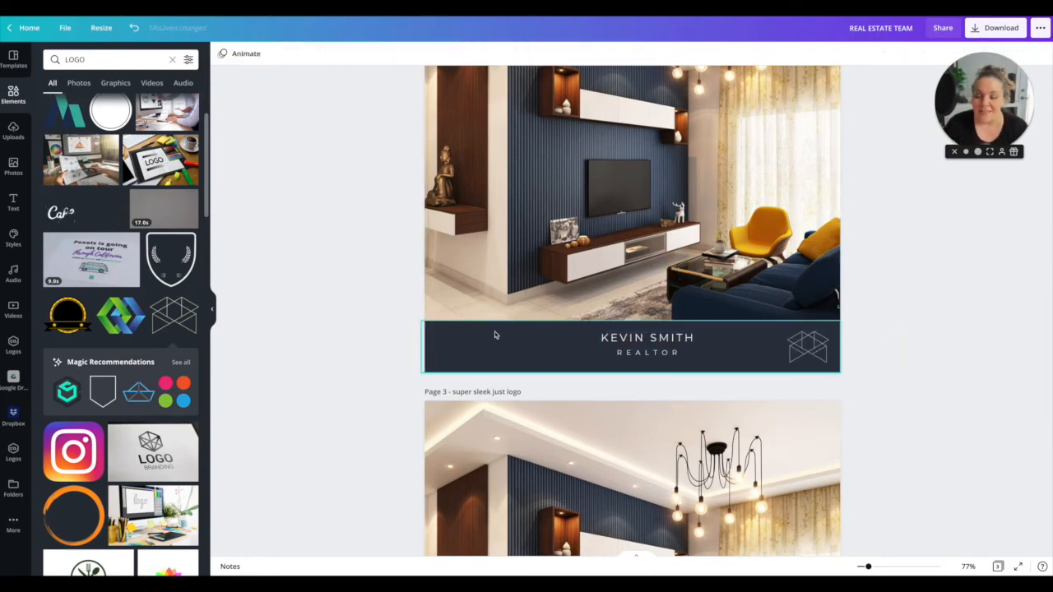
Place the headshot of the curly-haired woman in the cream blouse on page 2 and open its photo effects
click(10, 168)
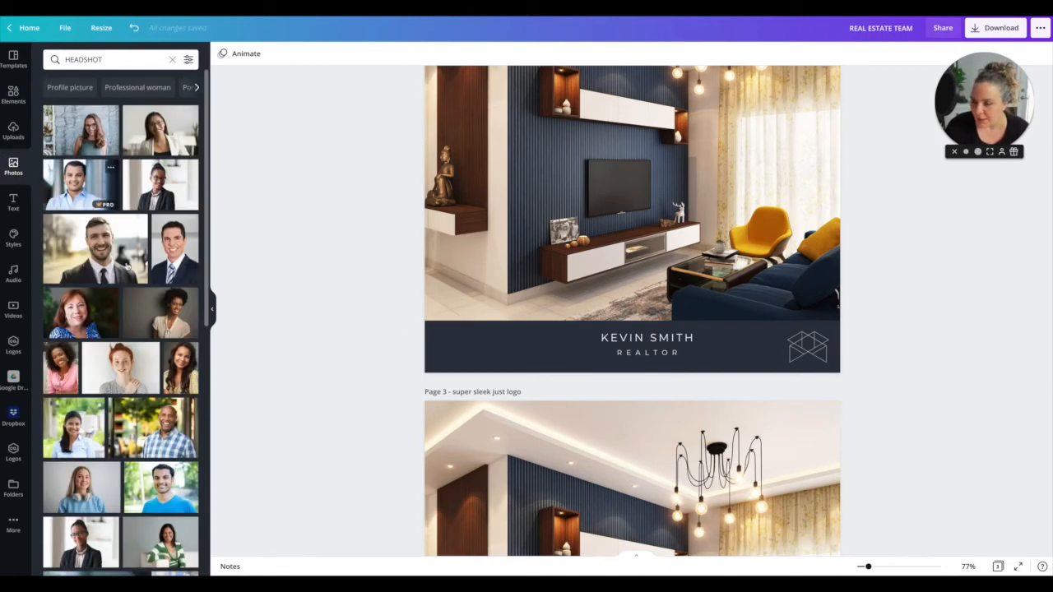
drag(161, 313, 527, 226)
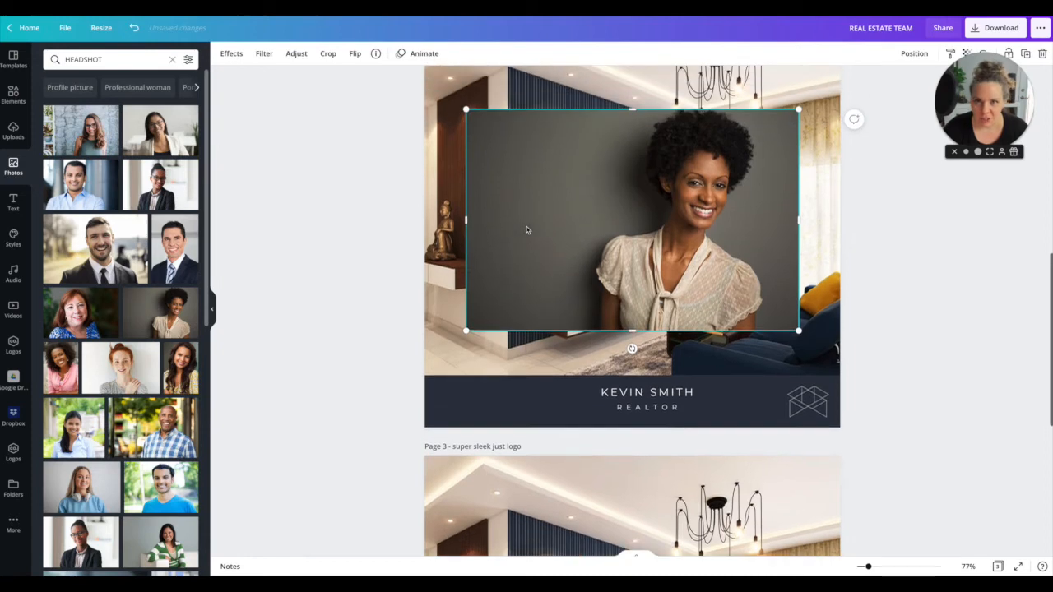
drag(686, 168, 675, 225)
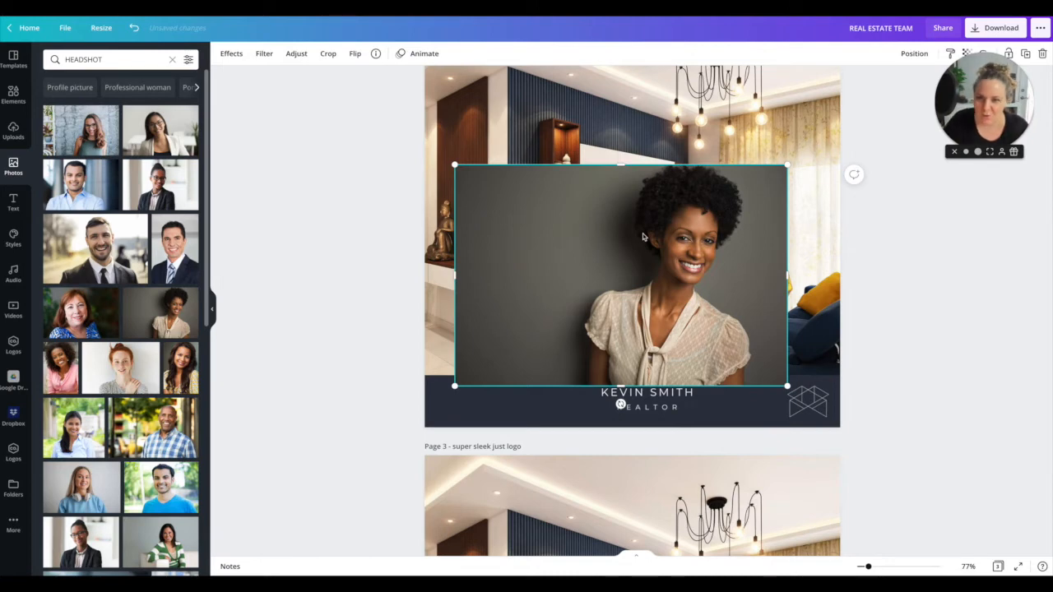
click(231, 55)
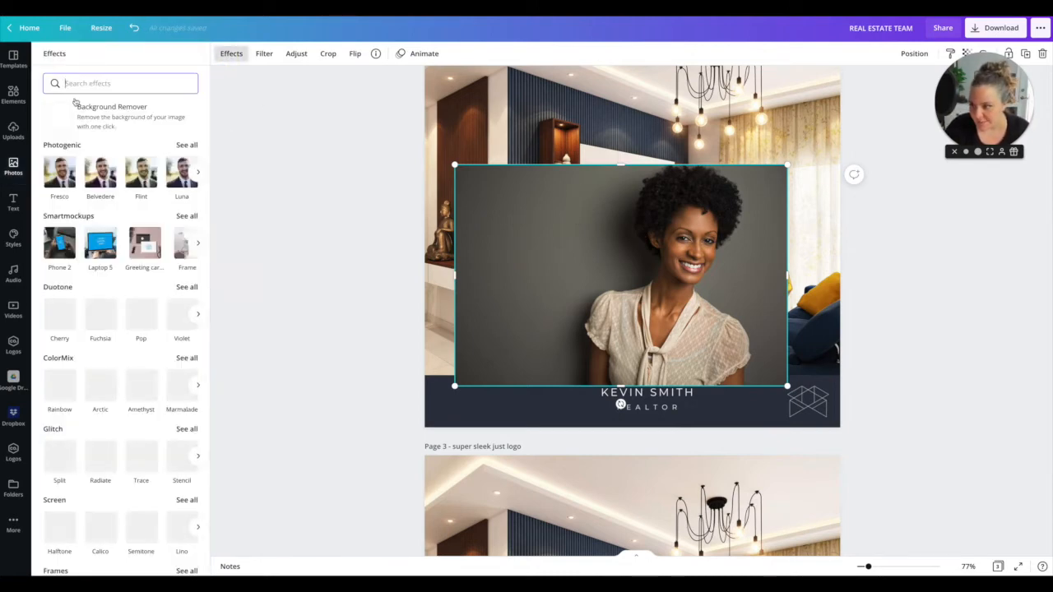
Search the elements for FRAMES and delete the loose headshot photo from page 2
click(13, 93)
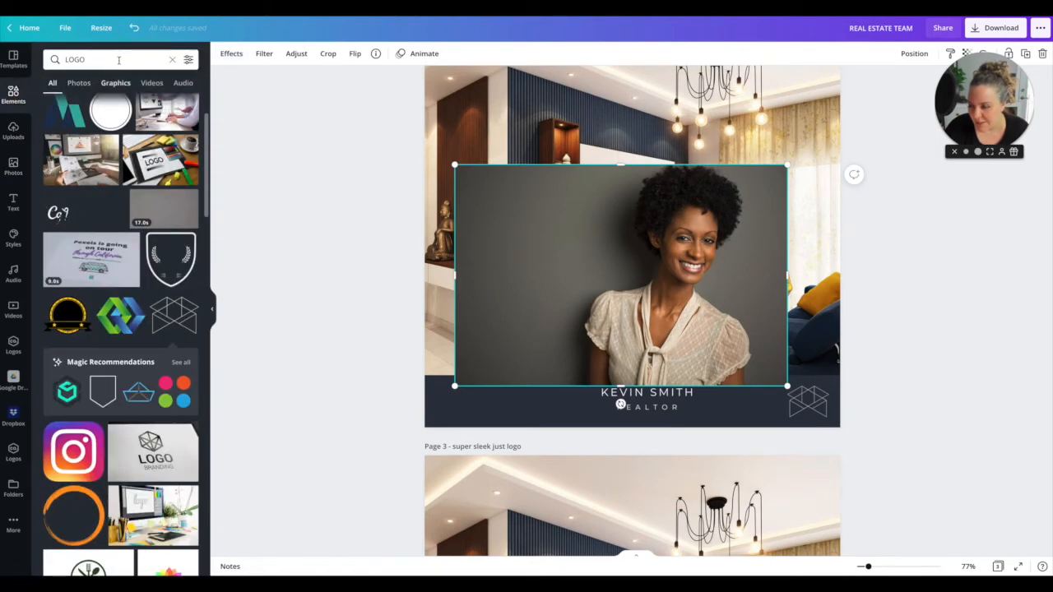
click(105, 59)
double_click(66, 60)
text(FRAMES)
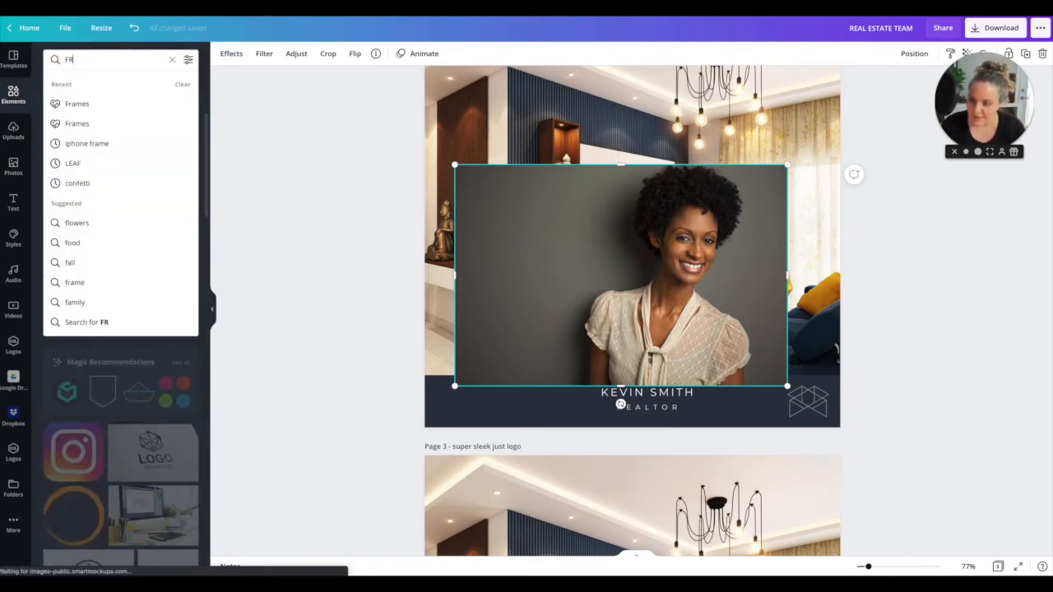
key(Return)
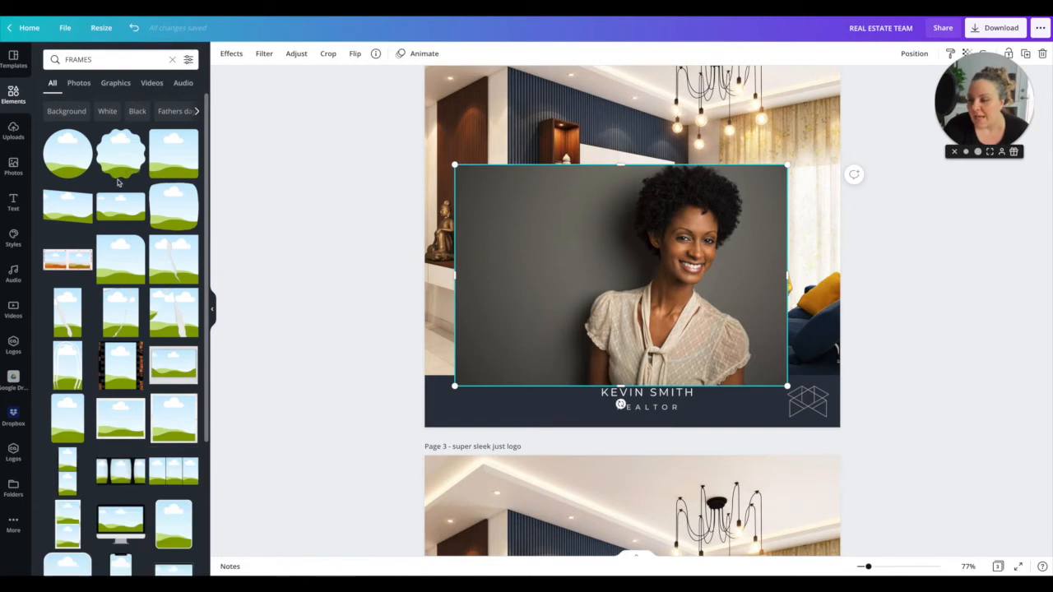
scroll(117, 183, down, 3)
scroll(118, 180, down, 5)
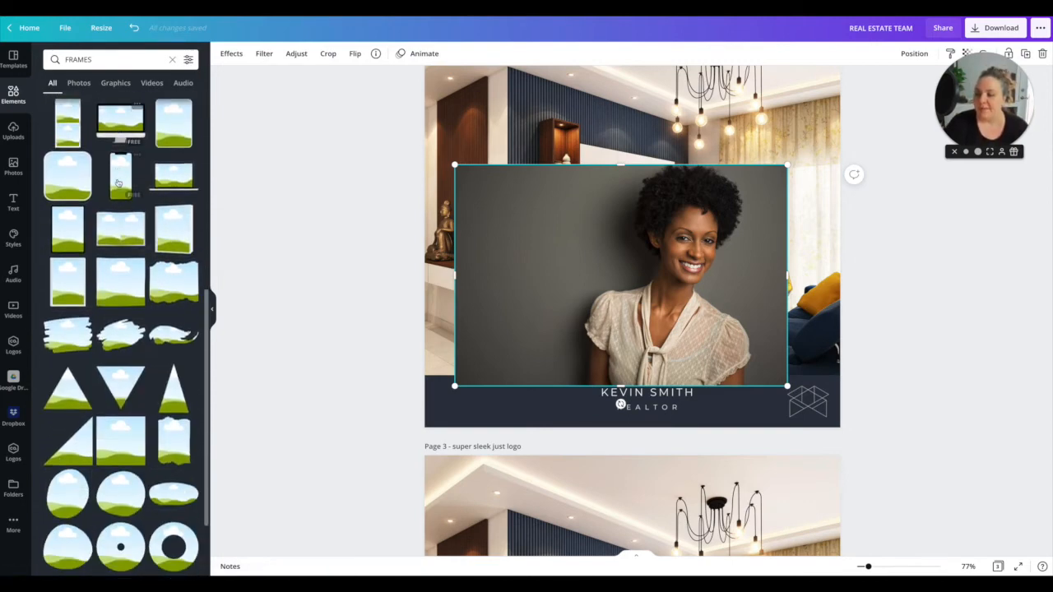
key(Delete)
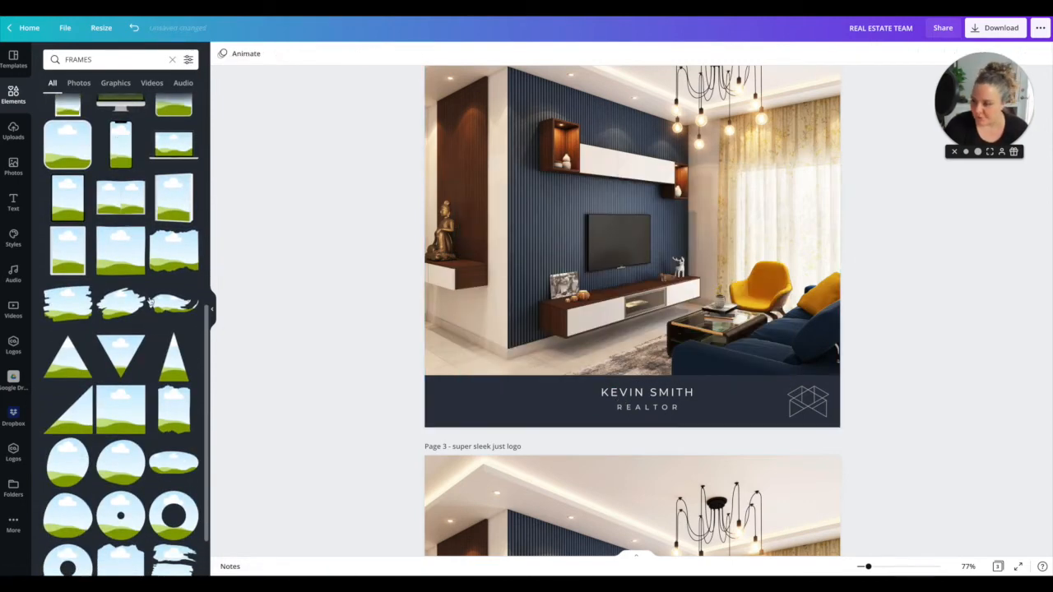
Add the brush-stroke frame to page 2, shrink it and place it overlapping the left part of the banner
click(121, 306)
drag(748, 146, 695, 182)
drag(630, 216, 551, 336)
Fill the brush-stroke frame with the curly-haired woman's headshot, then enlarge and reposition the photo inside it
click(13, 164)
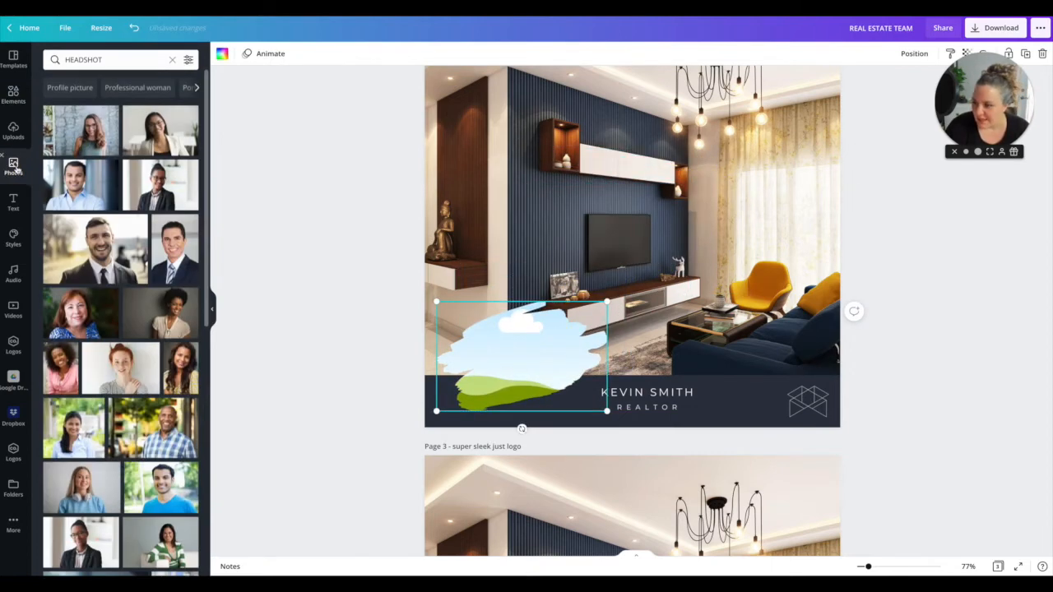
mouse_move(164, 313)
mouse_down()
mouse_move(355, 345)
mouse_move(495, 351)
mouse_up()
double_click(529, 347)
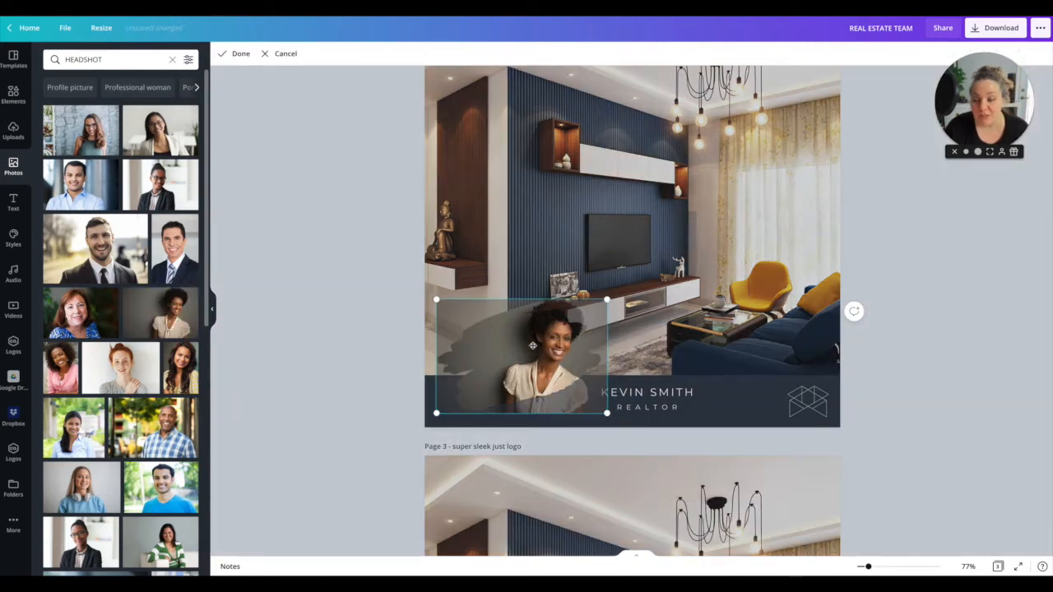
drag(433, 299, 393, 272)
drag(518, 337, 501, 372)
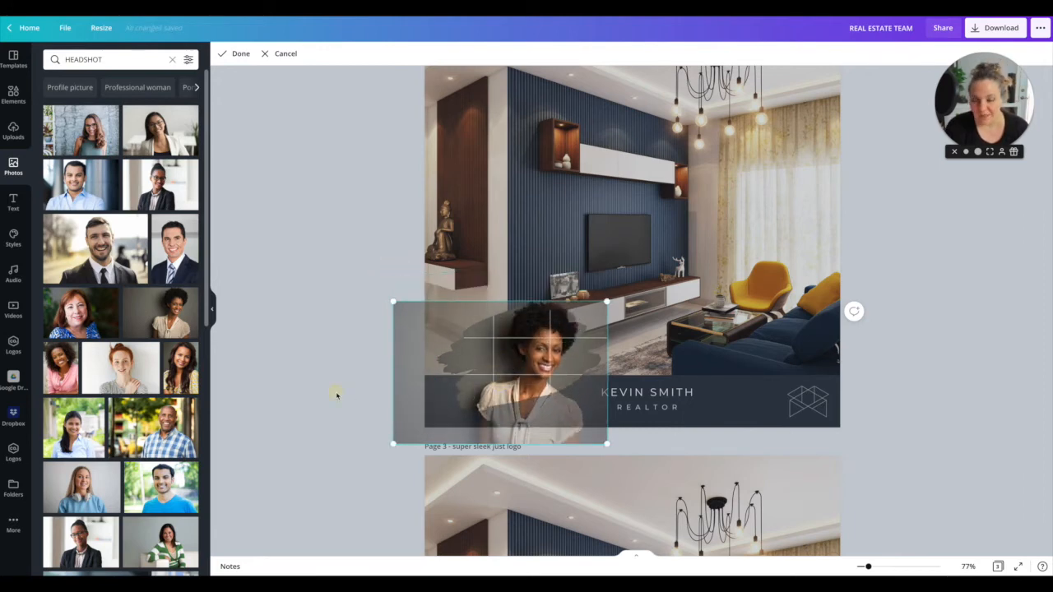
click(336, 395)
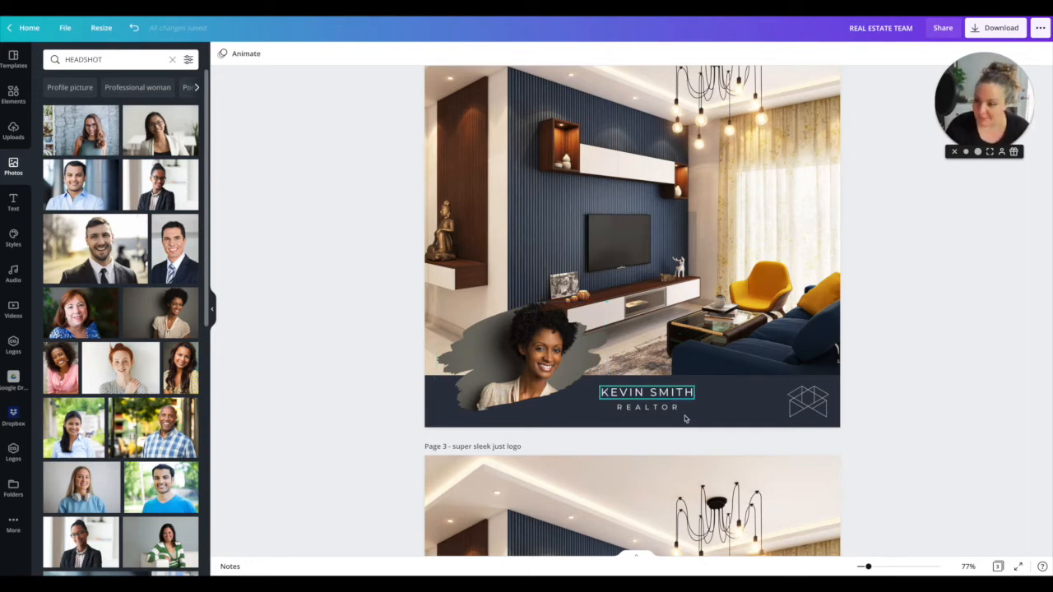
Replace the name on page 2's banner with the second realtor's full name
click(649, 393)
drag(695, 393, 601, 390)
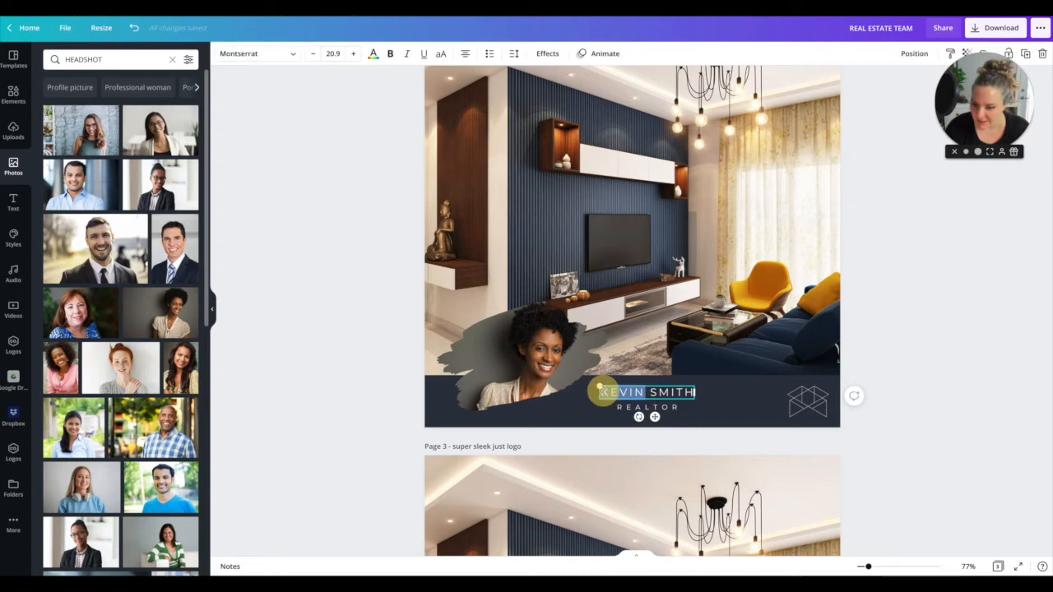
text(SARAH SMITH)
click(602, 393)
key(BackSpace)
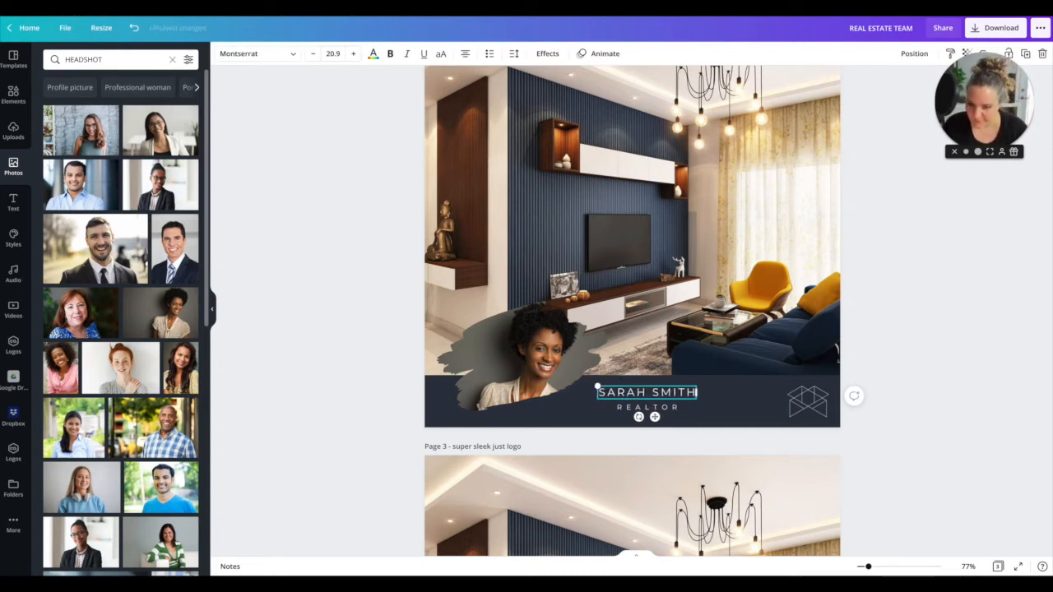
click(349, 396)
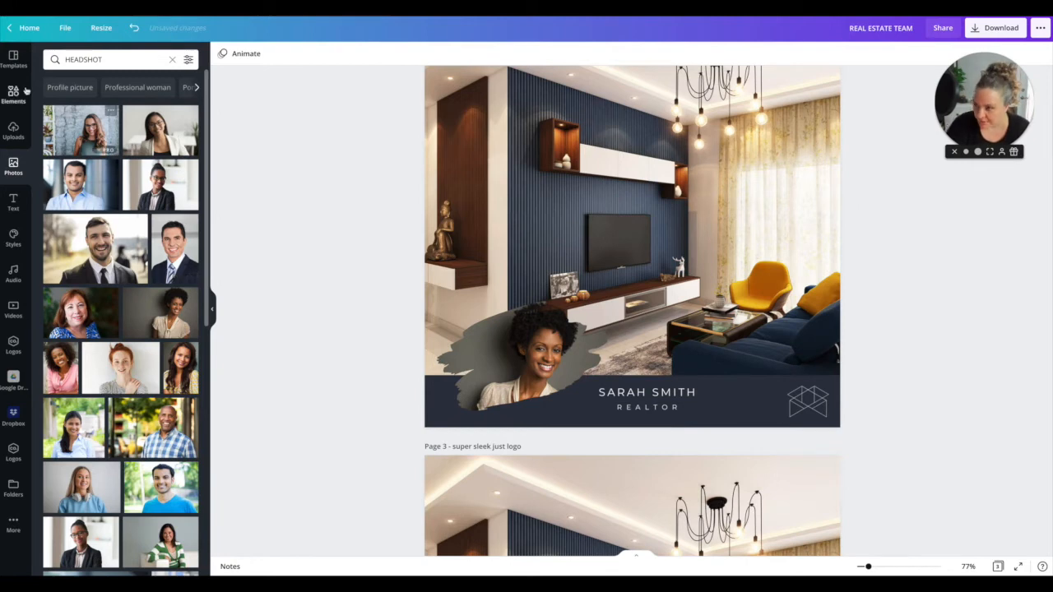
Browse the frames for another shape and delete the brush-stroke frame with its headshot from page 2
click(3, 99)
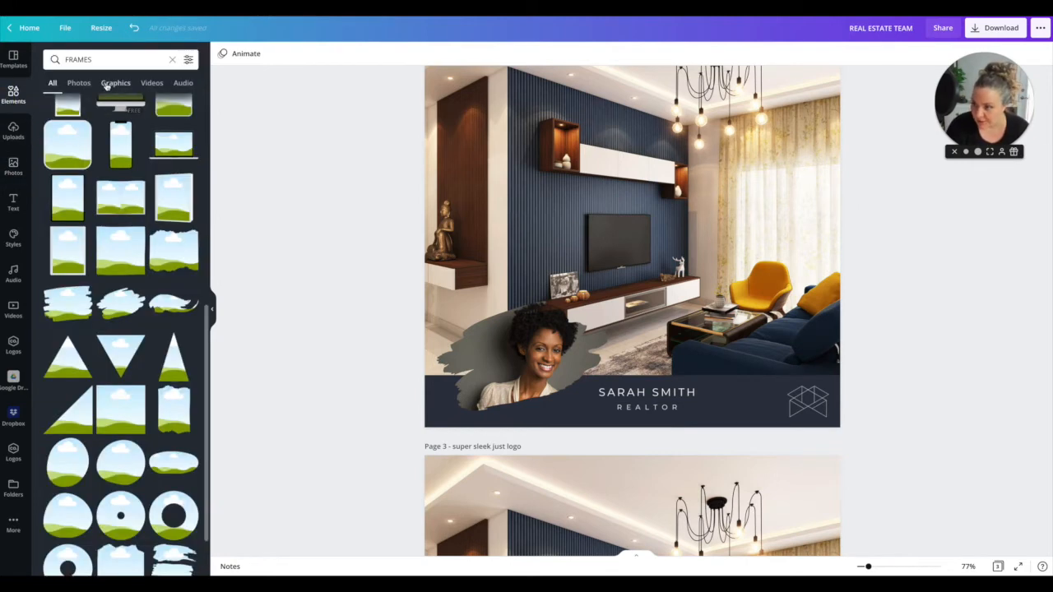
scroll(129, 237, down, 3)
scroll(129, 237, down, 2)
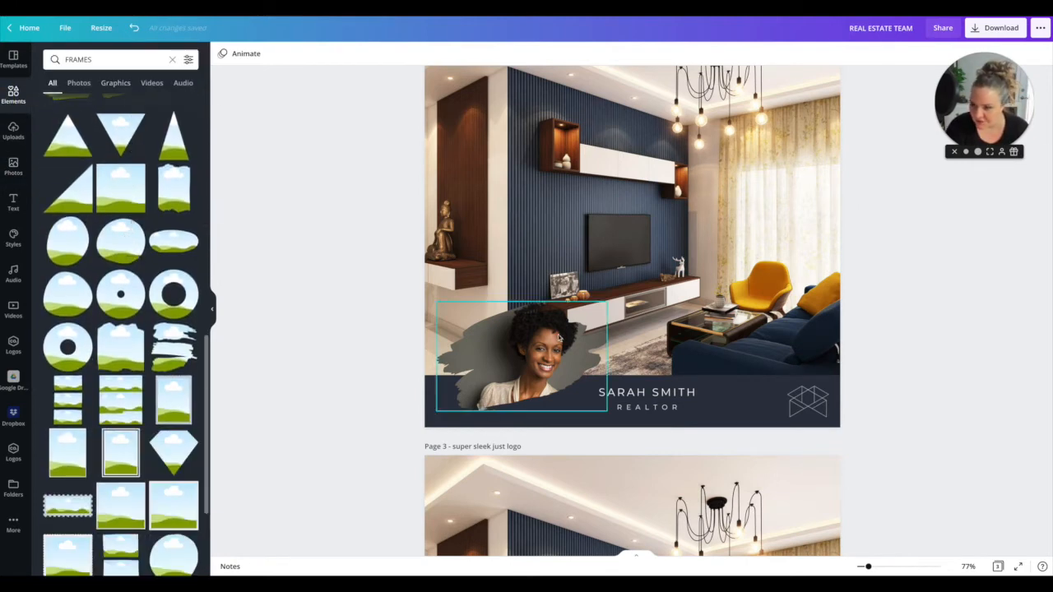
click(528, 347)
key(Delete)
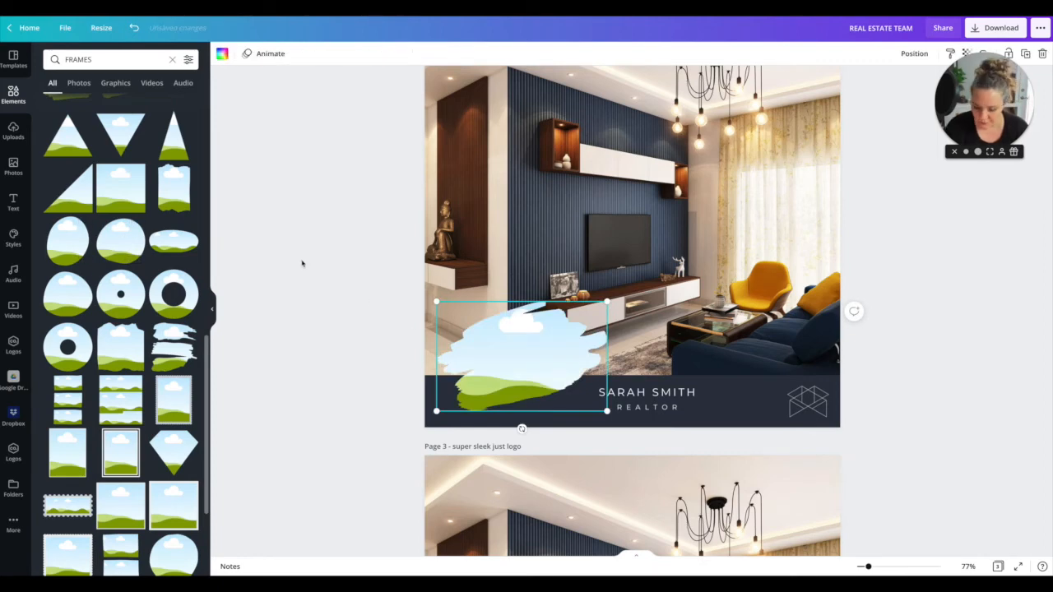
key(Delete)
Add the rounded blob frame to page 2, shrink it and place it overlapping the left part of the banner
click(121, 242)
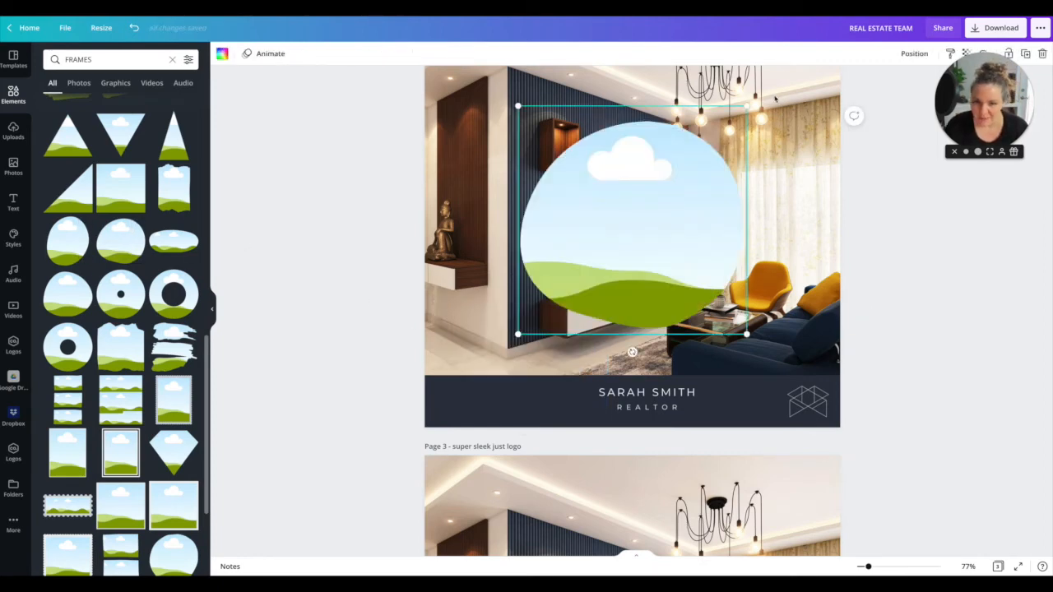
drag(747, 105, 624, 230)
drag(591, 288, 524, 370)
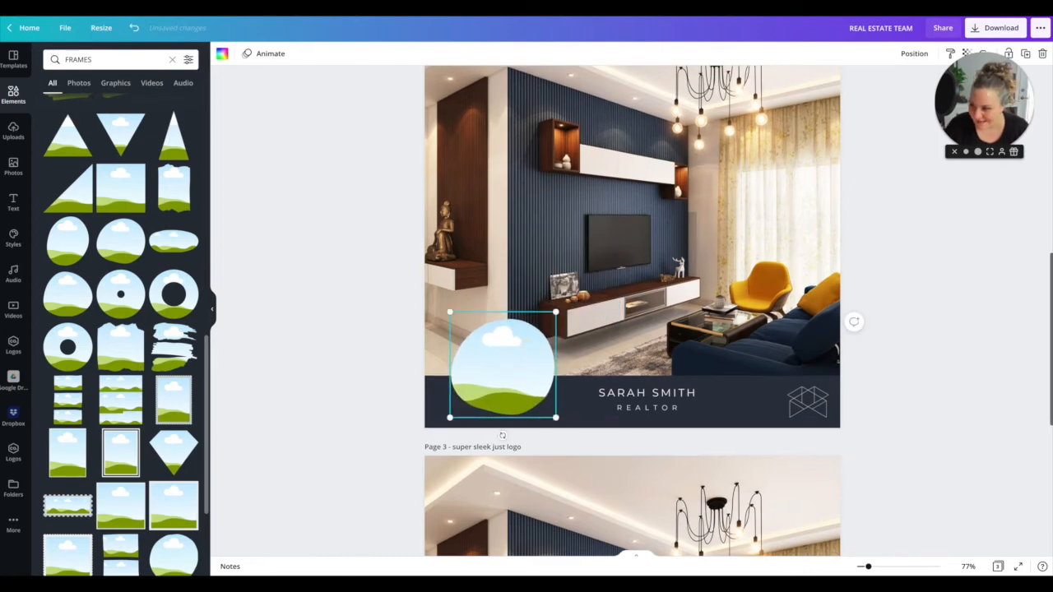
Fill the rounded frame with the curly-haired woman's headshot from the photo results
click(13, 163)
drag(161, 312, 480, 354)
double_click(503, 372)
click(320, 353)
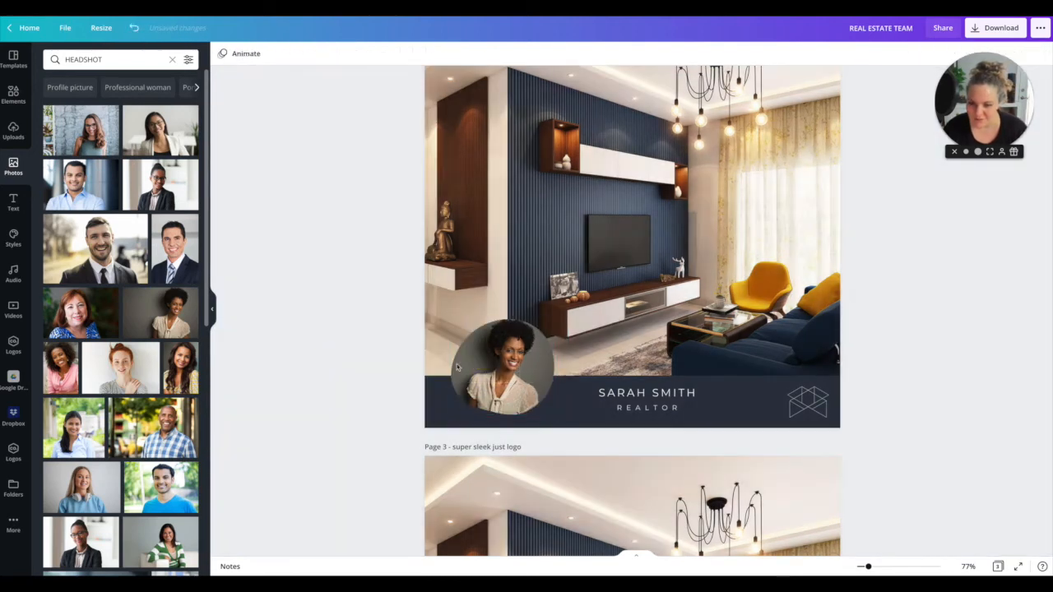
Nudge the woman's rounded headshot frame slightly to the right on page 2's banner
click(529, 370)
click(369, 372)
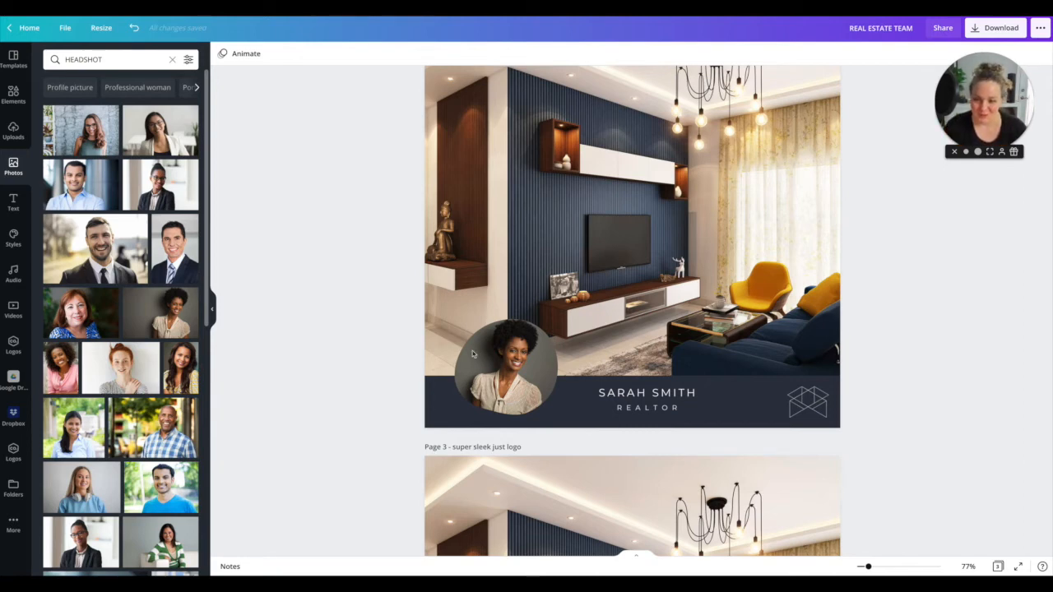
scroll(575, 318, up, 5)
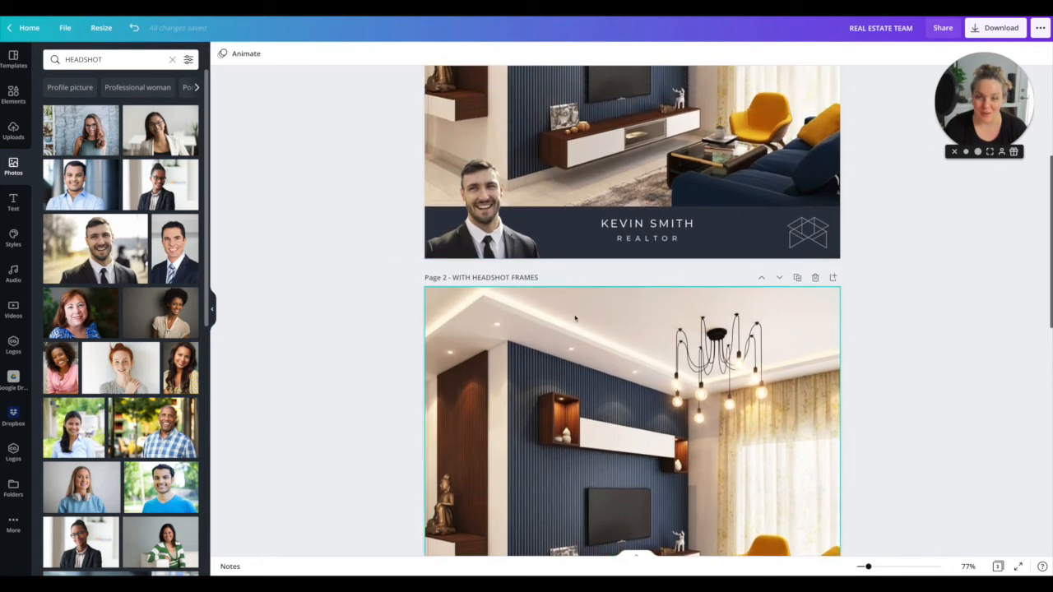
Copy the logo from page 2 onto page 3 and place it enlarged near the lower centre of the photo
scroll(575, 318, down, 8)
scroll(510, 286, down, 2)
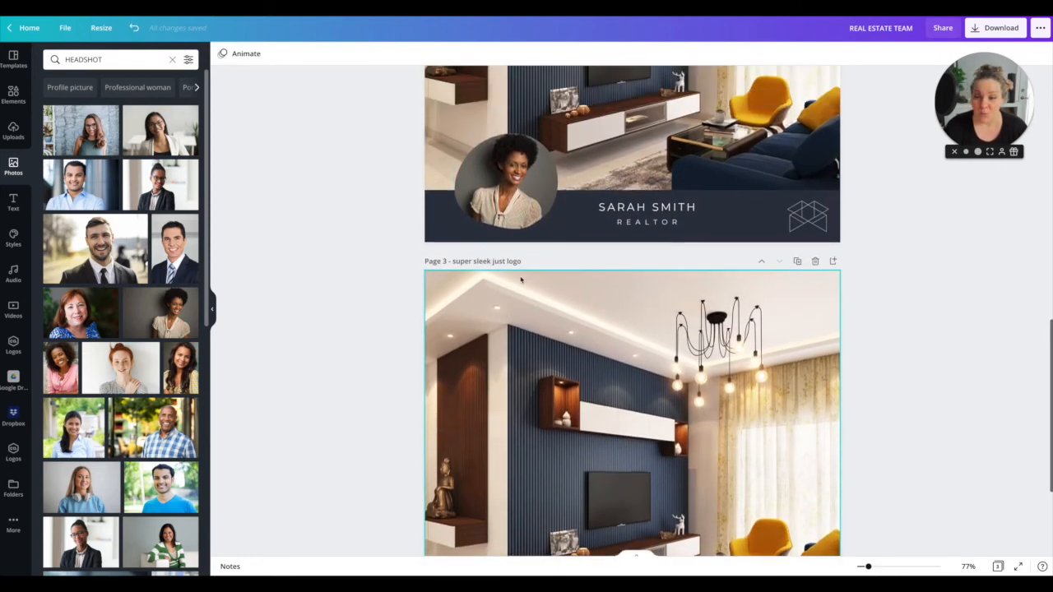
scroll(520, 280, down, 2)
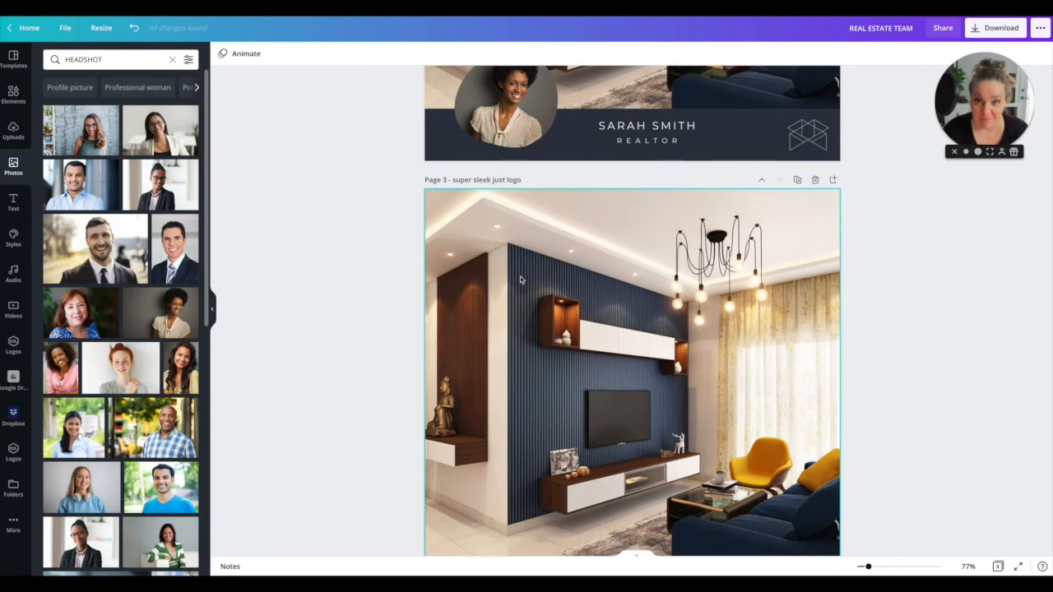
scroll(520, 280, down, 2)
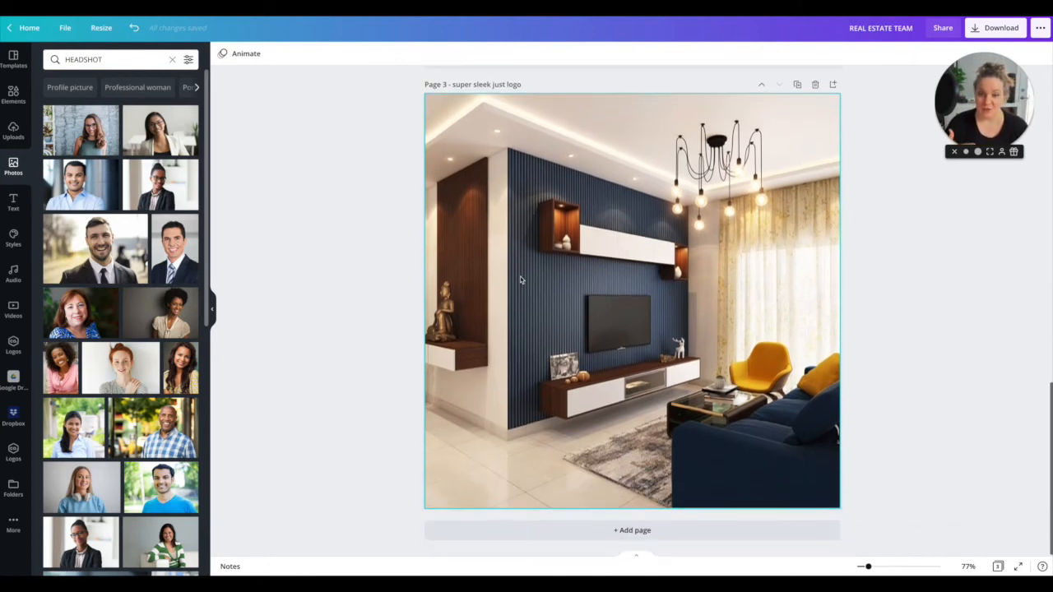
scroll(520, 280, up, 2)
scroll(687, 335, down, 1)
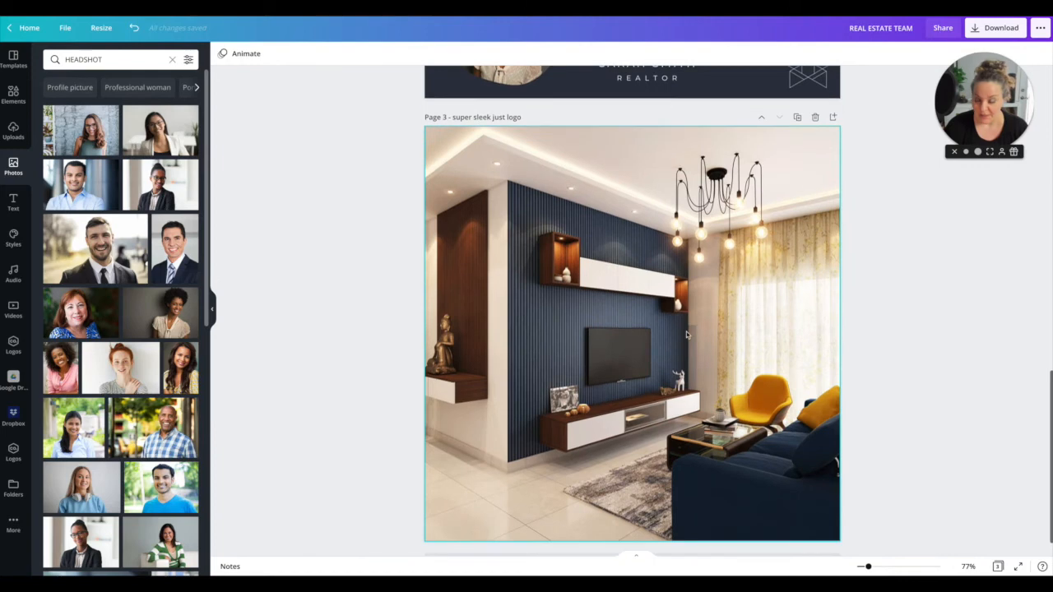
click(804, 81)
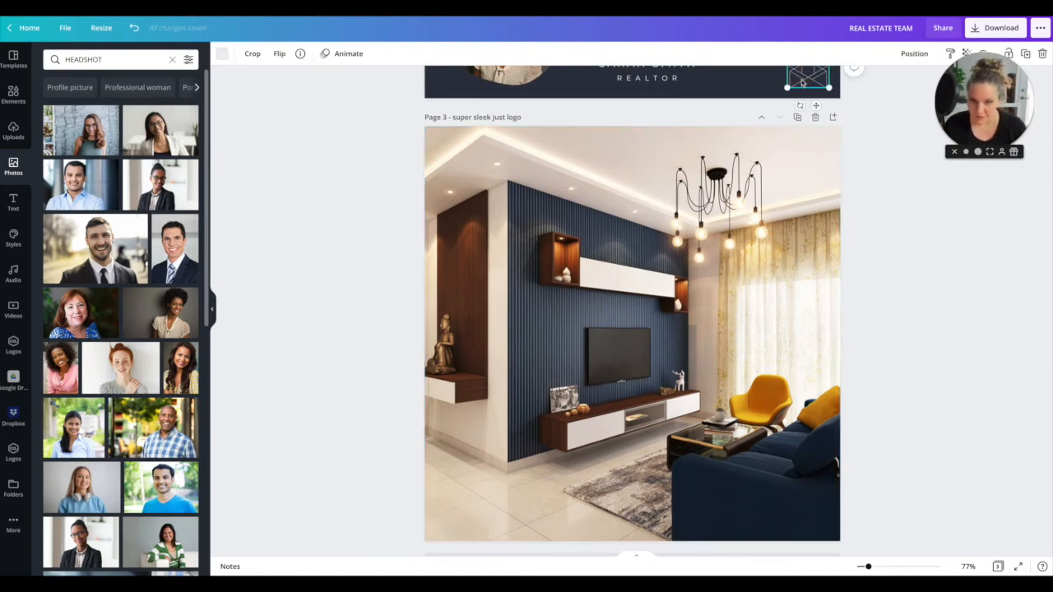
key(ctrl+c)
key(ctrl+v)
drag(799, 511, 646, 440)
Copy page 2's name text onto page 3, shrink it to size 14.3 and change it to "SMITH REAL ESTATE"
scroll(658, 246, up, 1)
click(654, 98)
key(ctrl+c)
scroll(654, 98, down, 1)
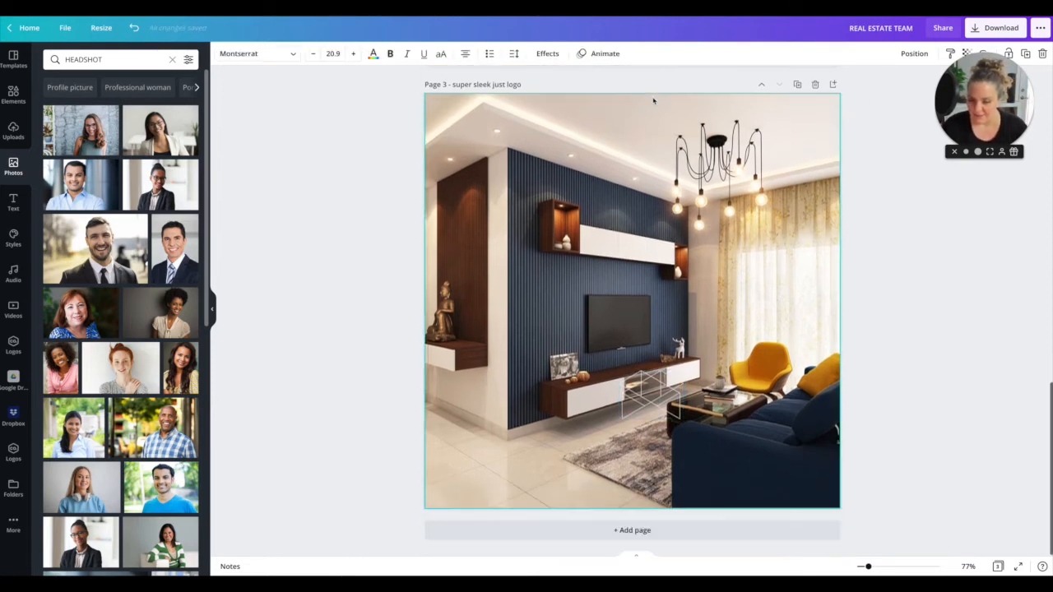
click(640, 428)
key(ctrl+v)
drag(673, 474, 678, 446)
drag(600, 438, 649, 446)
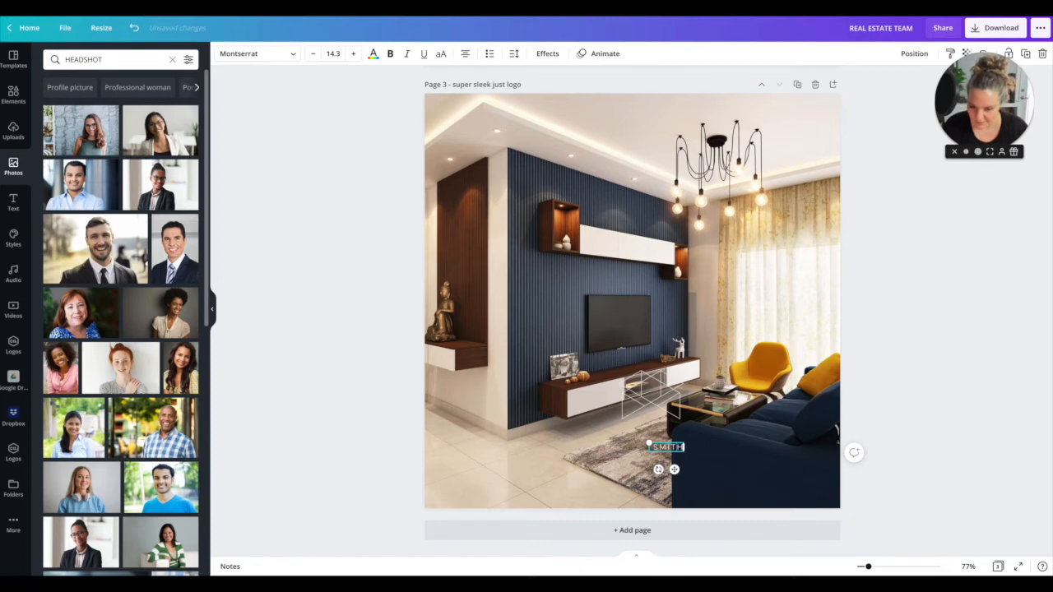
text(REAL ESTATE)
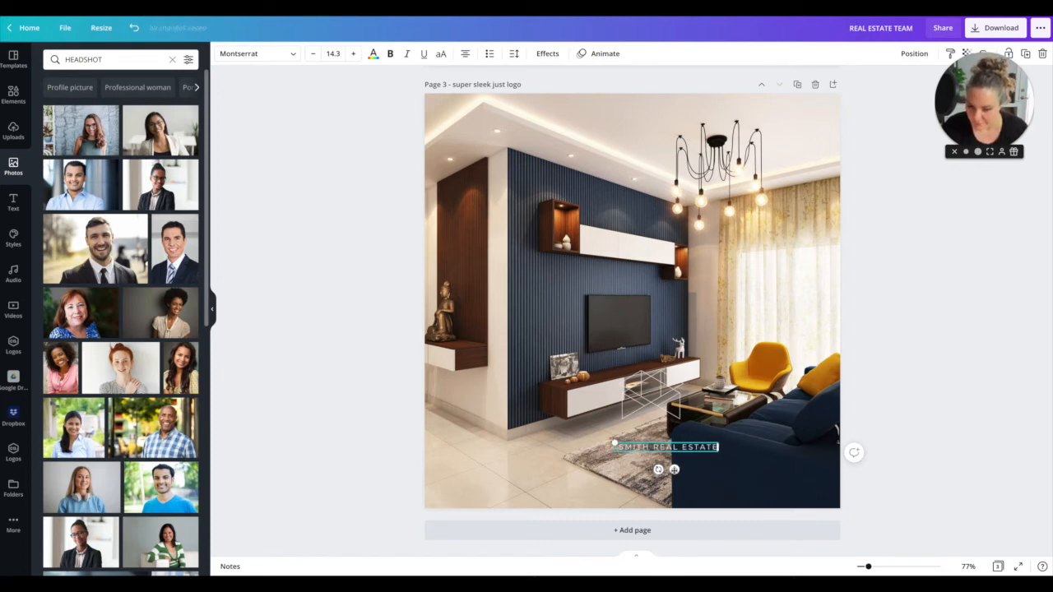
Place the company name directly under page 3's logo, group both and move the group to the photo's lower-right corner
drag(674, 469, 660, 455)
shift+click(647, 394)
right_click(647, 394)
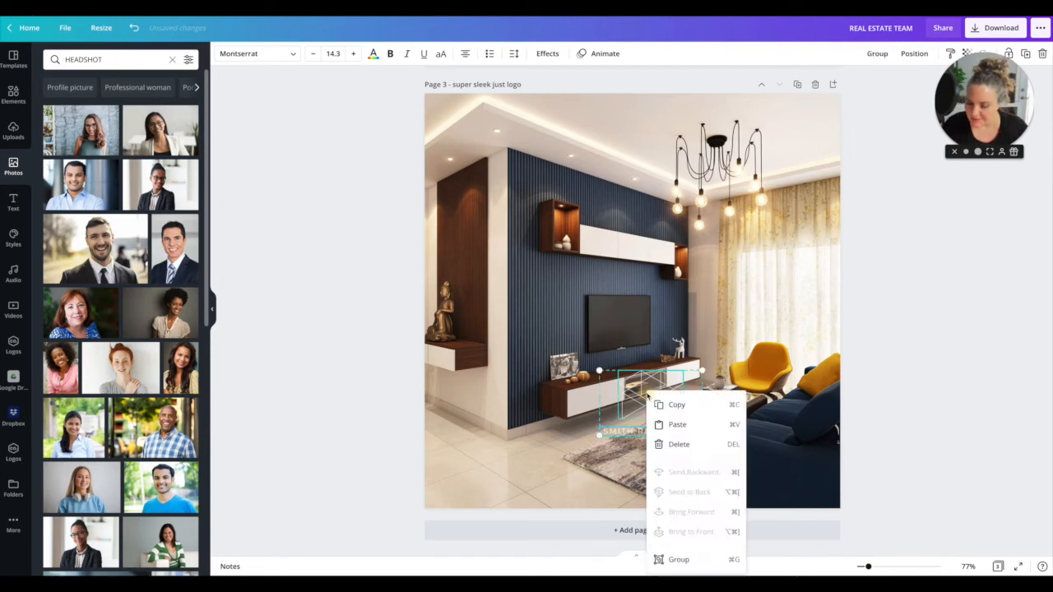
click(687, 560)
drag(626, 400, 765, 448)
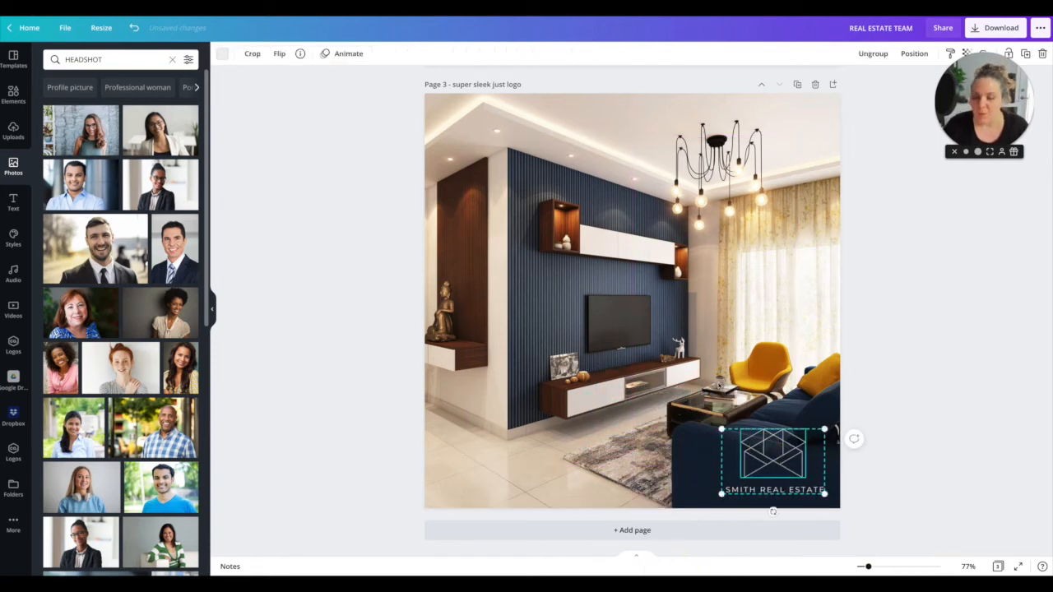
Copy the navy banner from page 2 onto page 3, place it above the bottom edge and send it backward
scroll(502, 325, up, 2)
scroll(501, 325, up, 1)
click(433, 194)
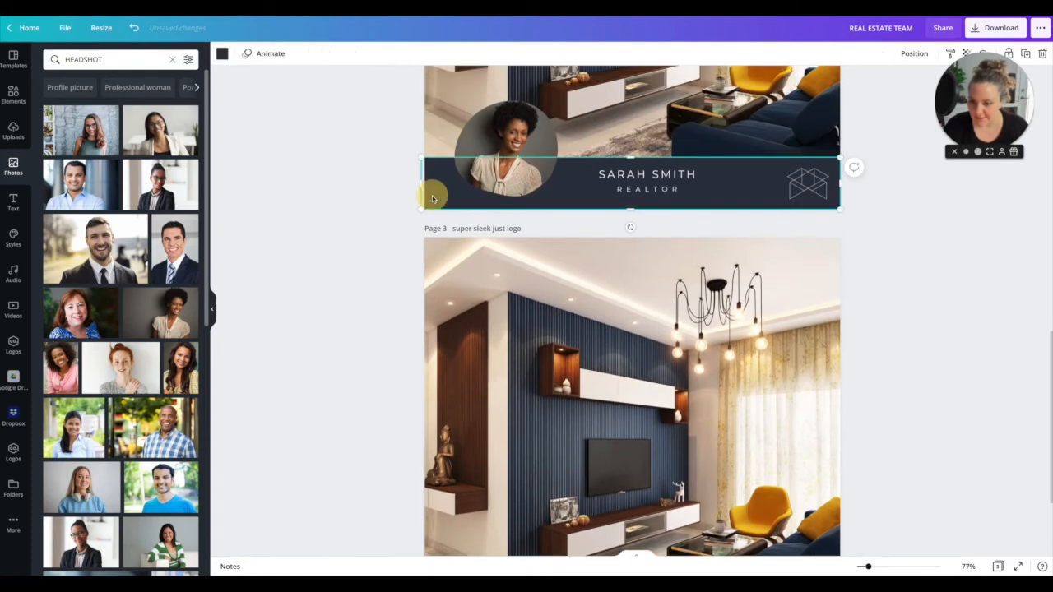
scroll(491, 299, down, 2)
click(503, 404)
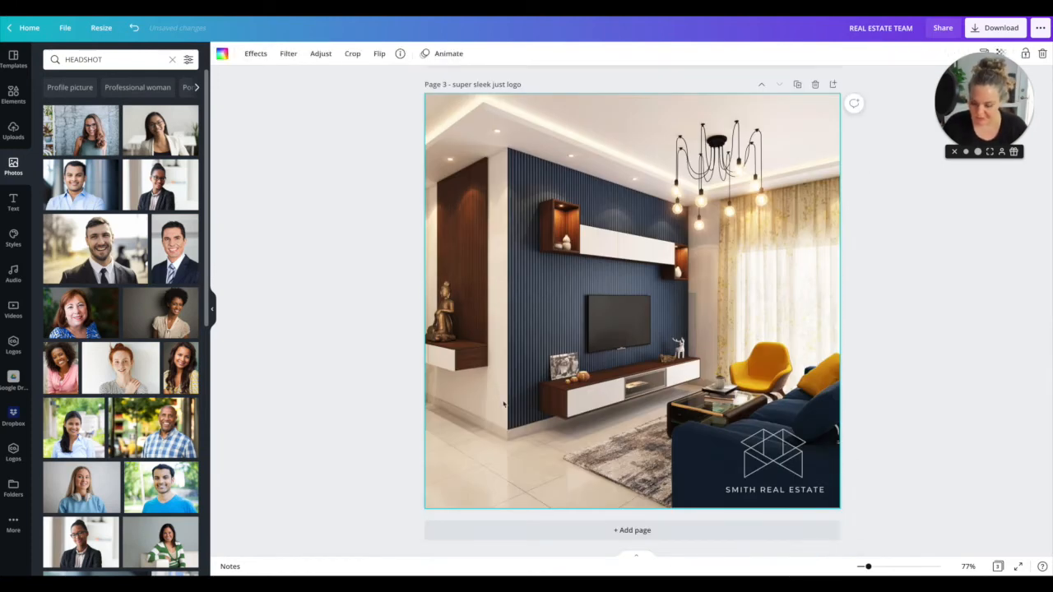
key(super+v)
drag(592, 476, 588, 436)
right_click(662, 444)
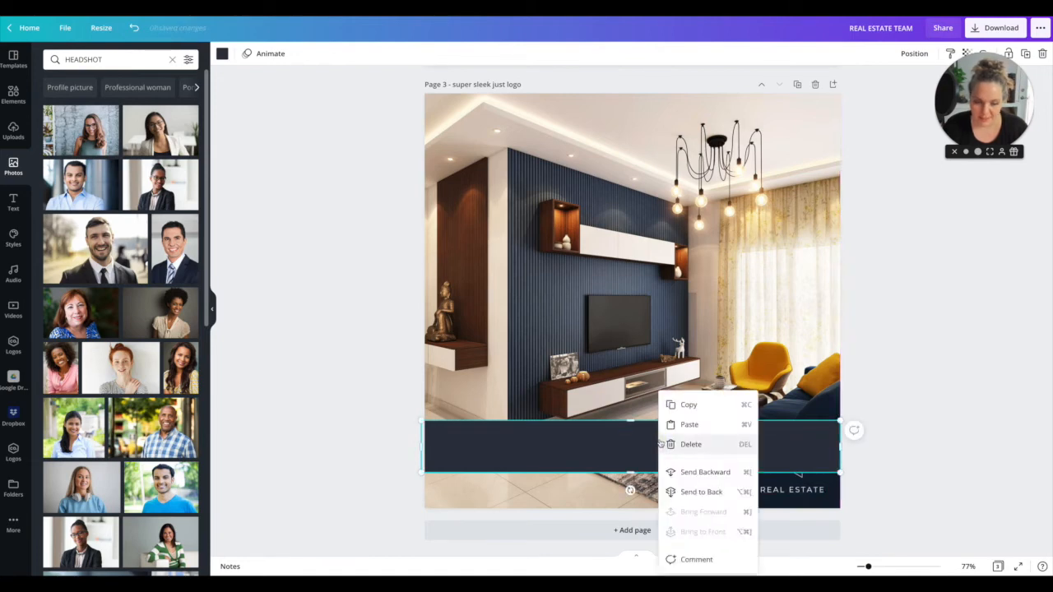
click(699, 471)
Centre the logo group horizontally on page 3's banner with the symbol overlapping the banner's upper edge
drag(771, 453, 625, 418)
click(763, 451)
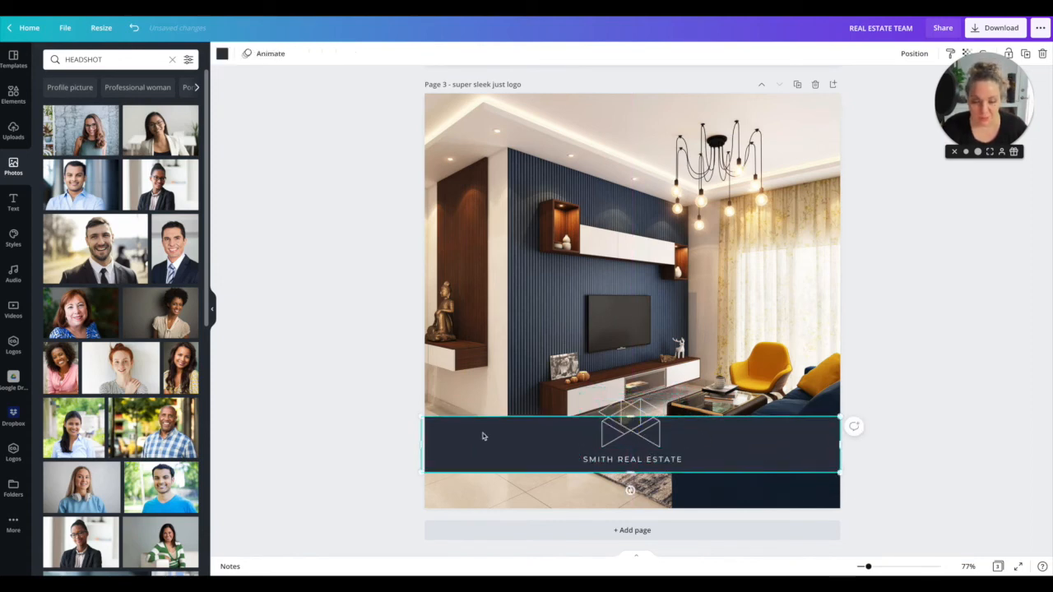
click(395, 439)
click(634, 417)
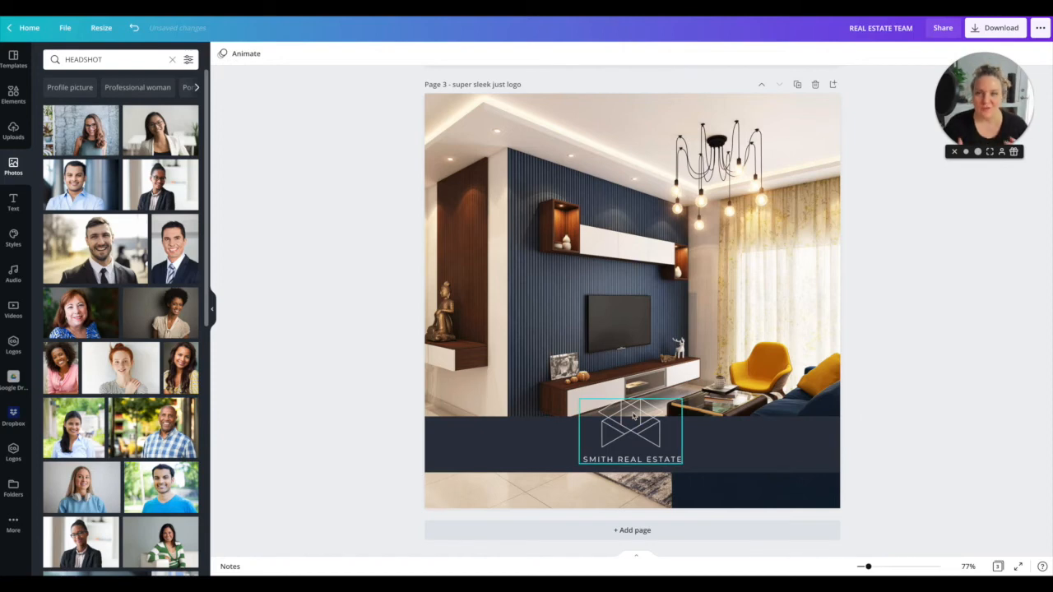
click(632, 420)
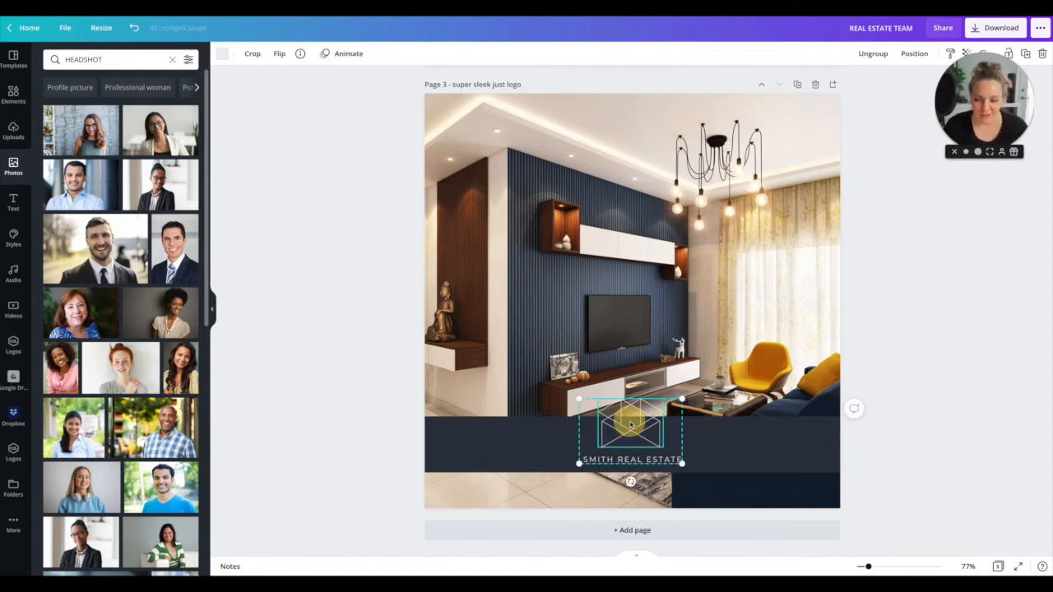
Lower the opacity of page 3's navy banner so the room photo shows through it
click(780, 459)
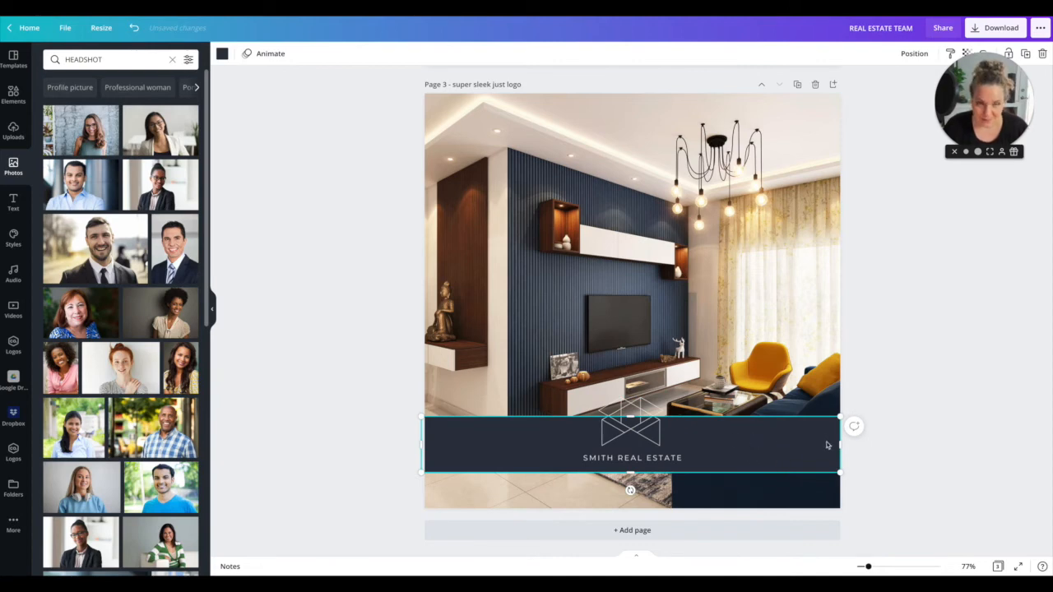
click(967, 55)
drag(933, 87, 913, 85)
Move the banner and logo group together, trying mid-page before placing them just above page 3's bottom edge
drag(624, 412, 628, 317)
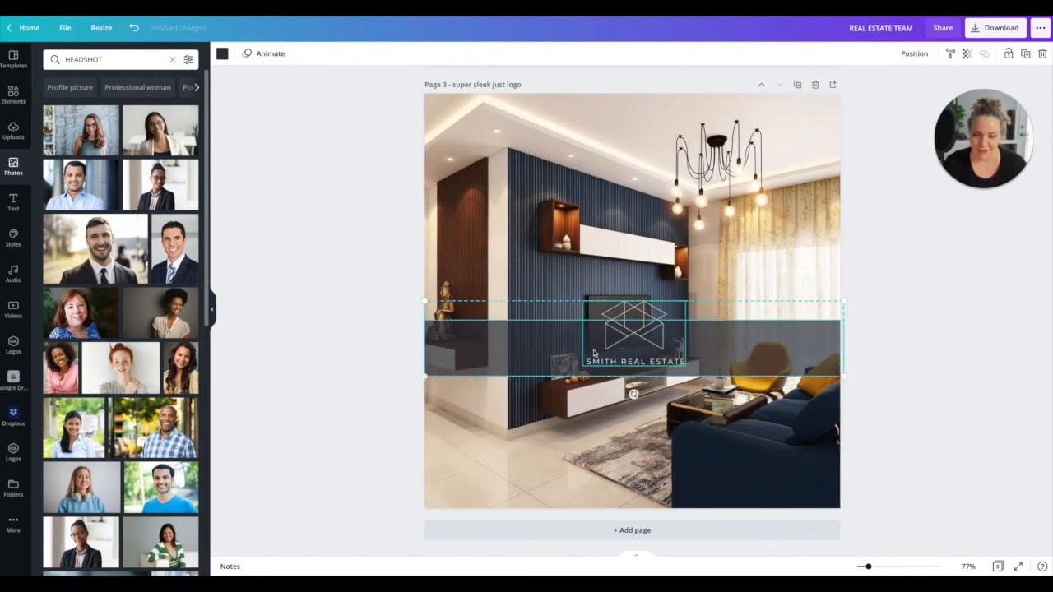
click(396, 403)
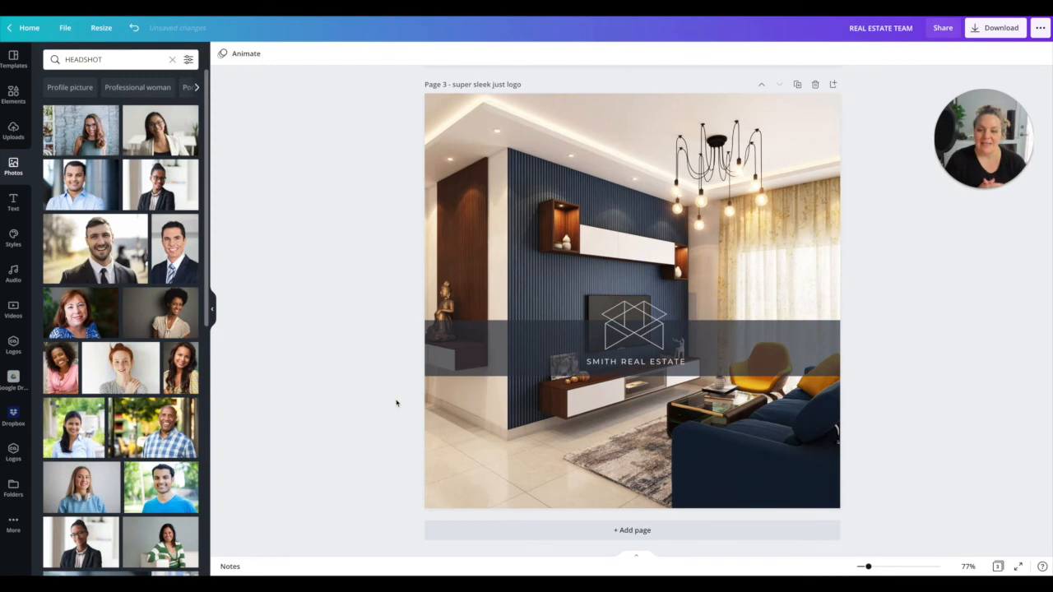
click(634, 329)
drag(527, 329, 369, 437)
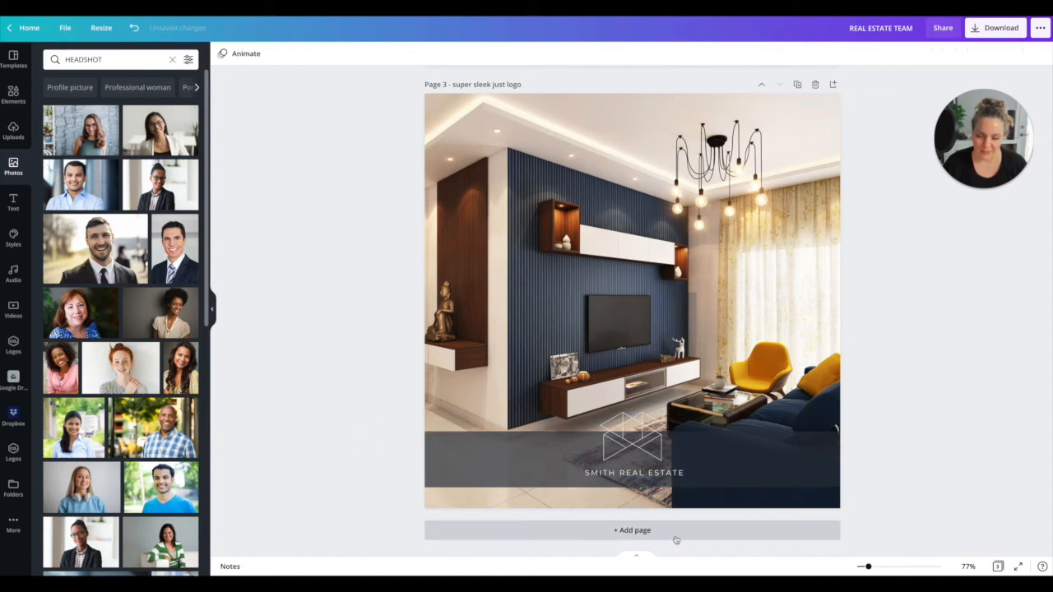
click(754, 463)
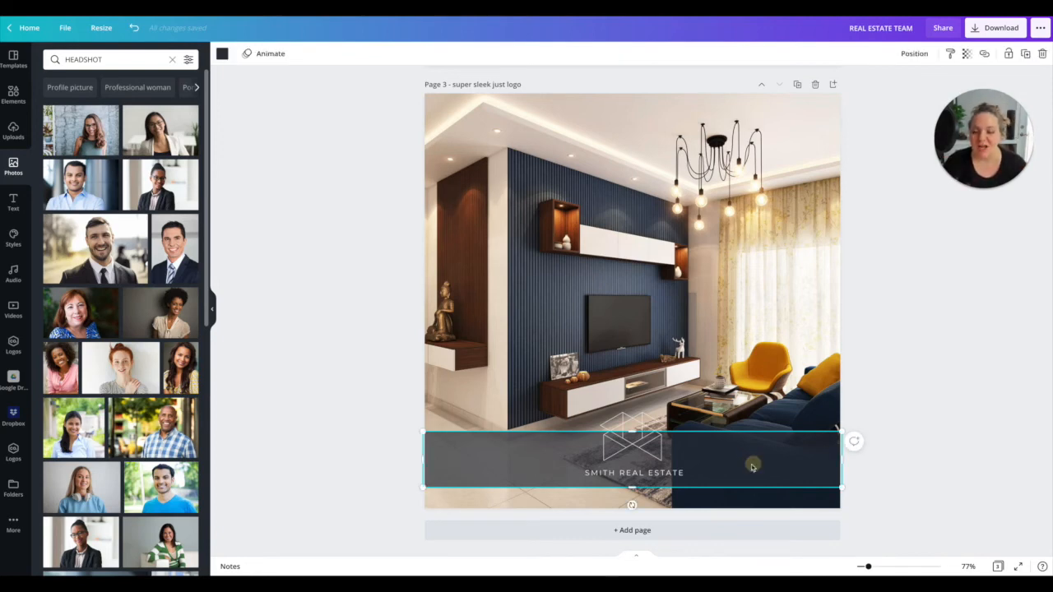
click(619, 433)
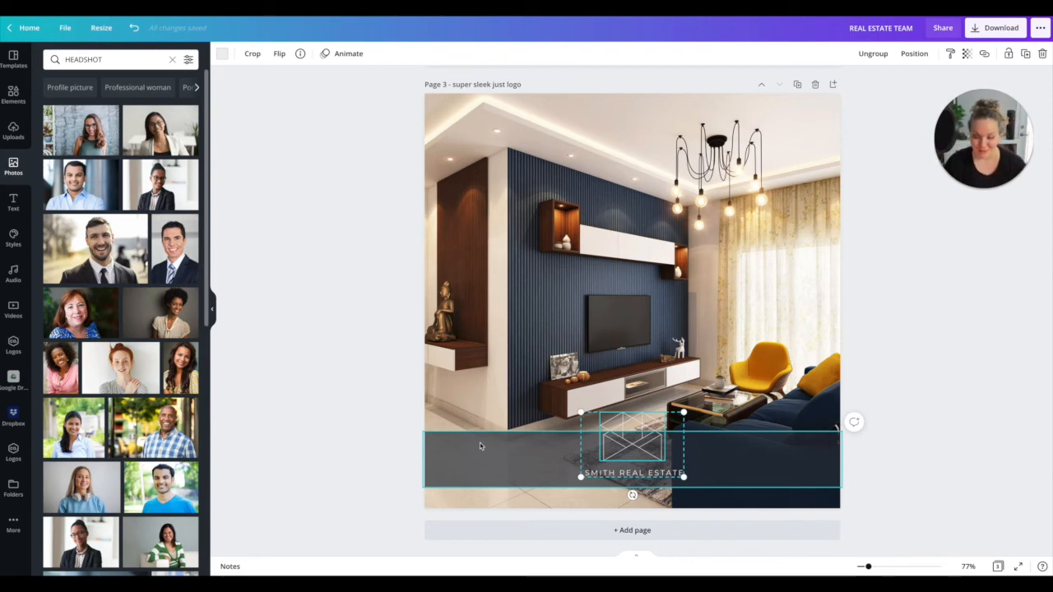
click(386, 426)
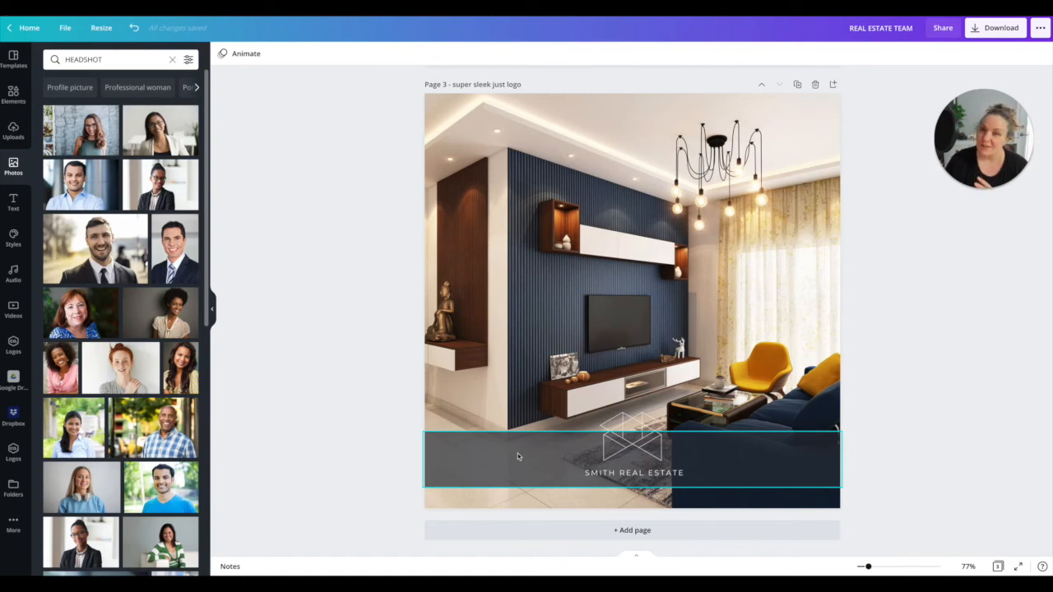
Ungroup page 3's logo and company name, and delete the logo symbol
click(629, 436)
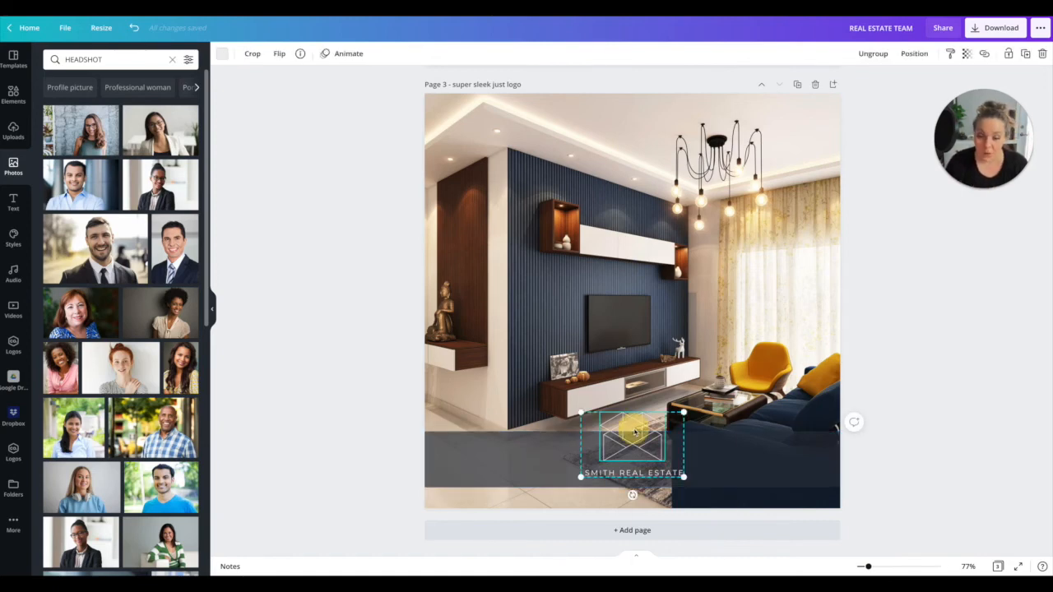
right_click(632, 438)
click(671, 533)
click(512, 442)
click(634, 436)
click(610, 441)
key(Delete)
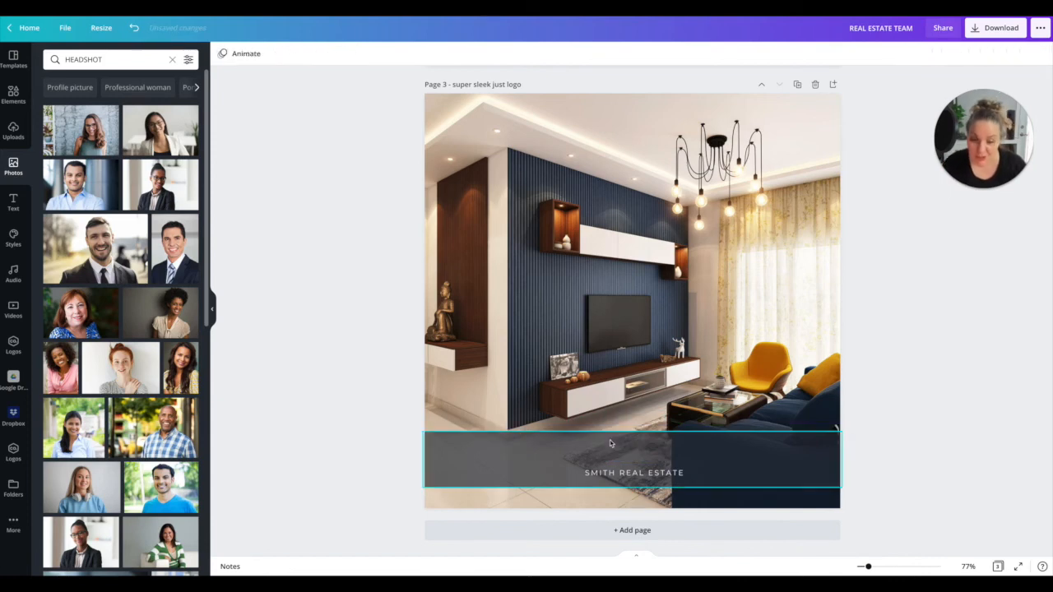
Move page 3's text to the banner's middle, enlarge it to size 16.5 and replace it with the realtor's full name
drag(632, 472, 632, 455)
drag(696, 464, 713, 467)
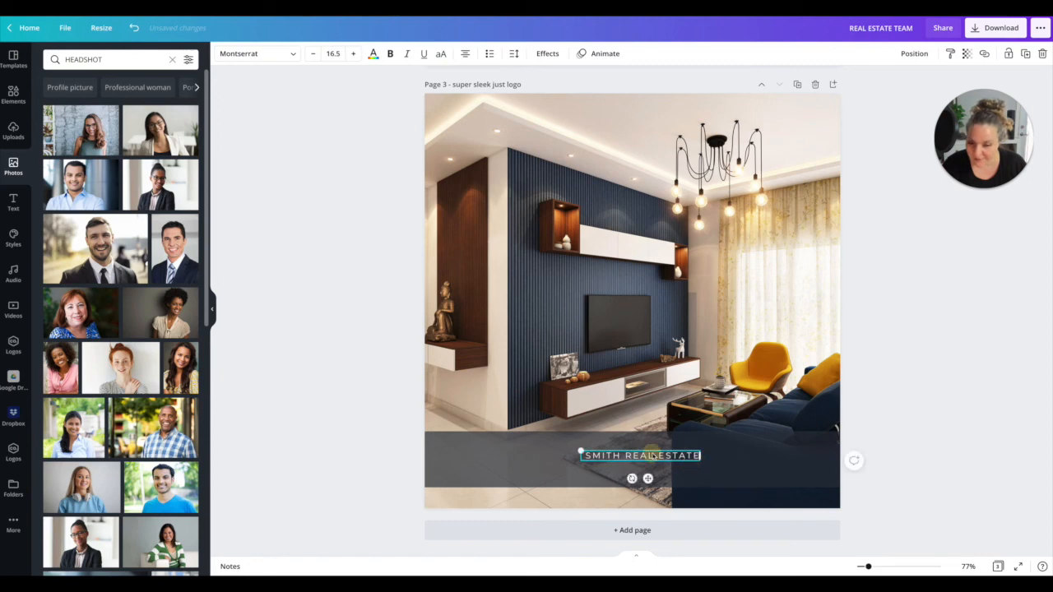
click(652, 454)
text(SARAH SMITH)
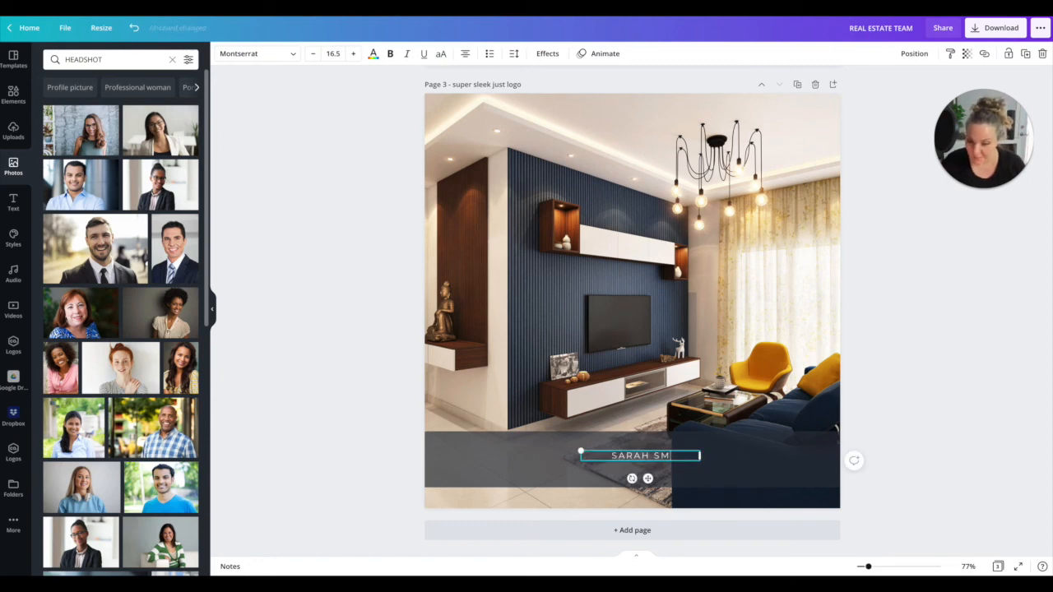
click(366, 451)
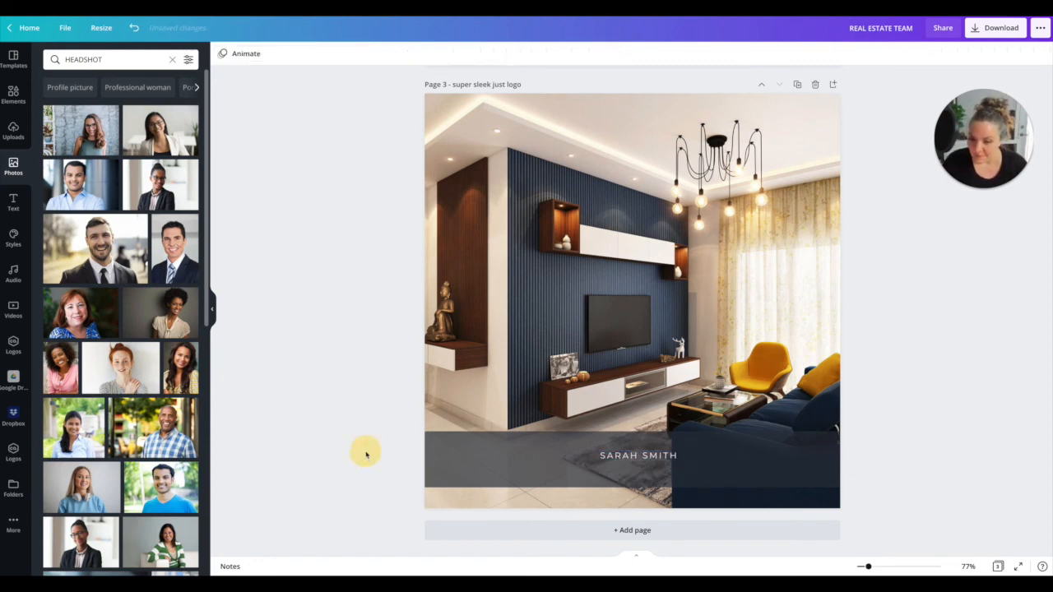
Copy the "REALTOR" title from page 2 onto page 3 and place it below the name
scroll(554, 188, up, 2)
click(642, 145)
scroll(641, 145, down, 3)
click(624, 475)
key(ctrl+v)
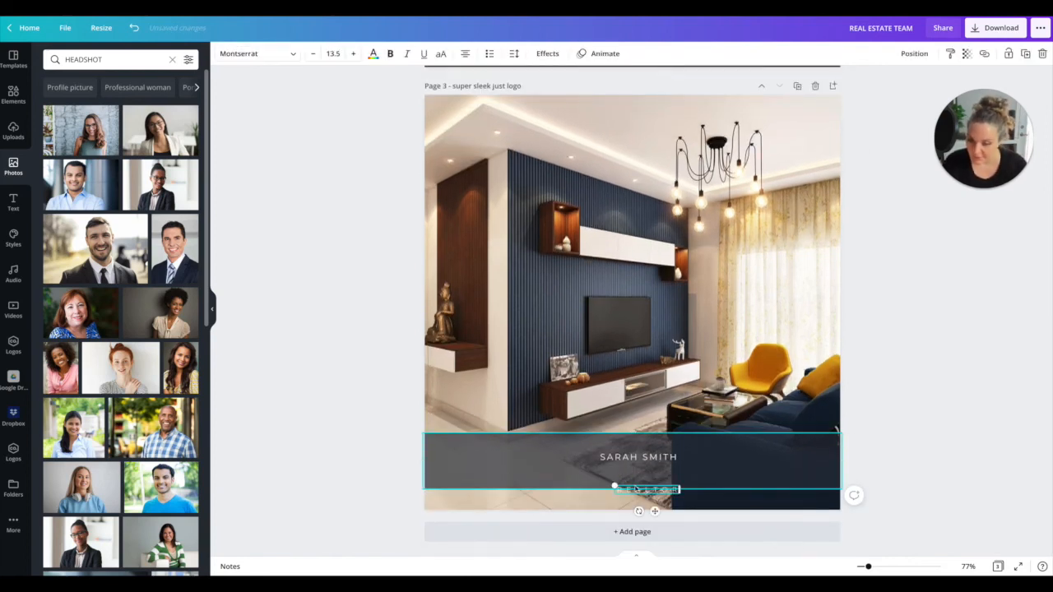
mouse_move(655, 511)
mouse_down()
mouse_move(607, 467)
mouse_move(649, 491)
mouse_up()
Enlarge the name and title together, centre them within page 3's banner and nudge the title slightly down
shift+click(625, 458)
drag(581, 452, 522, 440)
drag(665, 447, 668, 459)
click(451, 460)
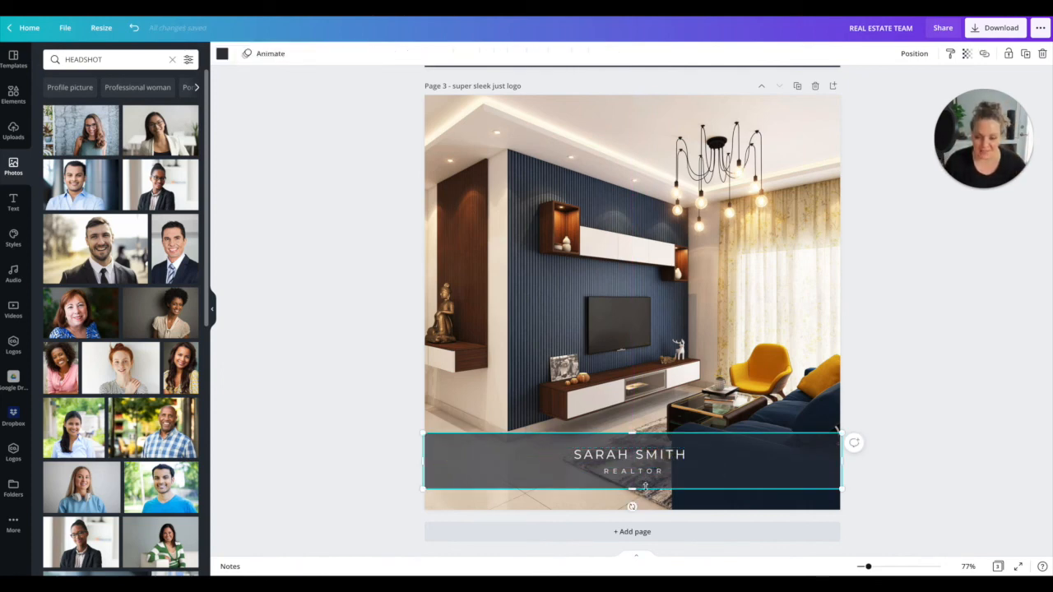
drag(635, 470, 641, 473)
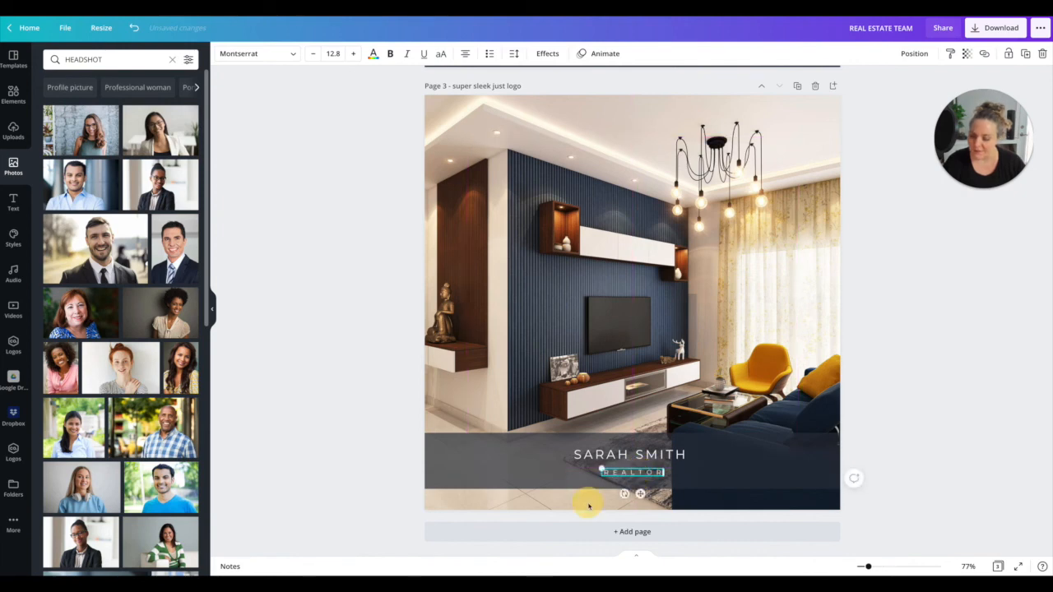
click(588, 506)
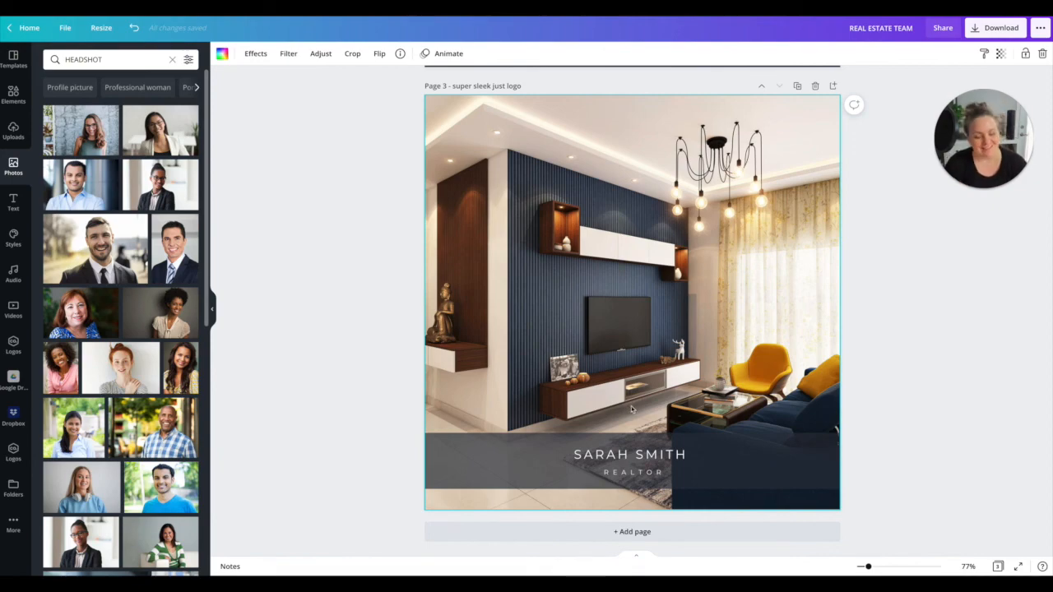
Review the headshot, banner and logo layouts on pages 1 and 2
scroll(631, 406, up, 10)
scroll(632, 409, up, 2)
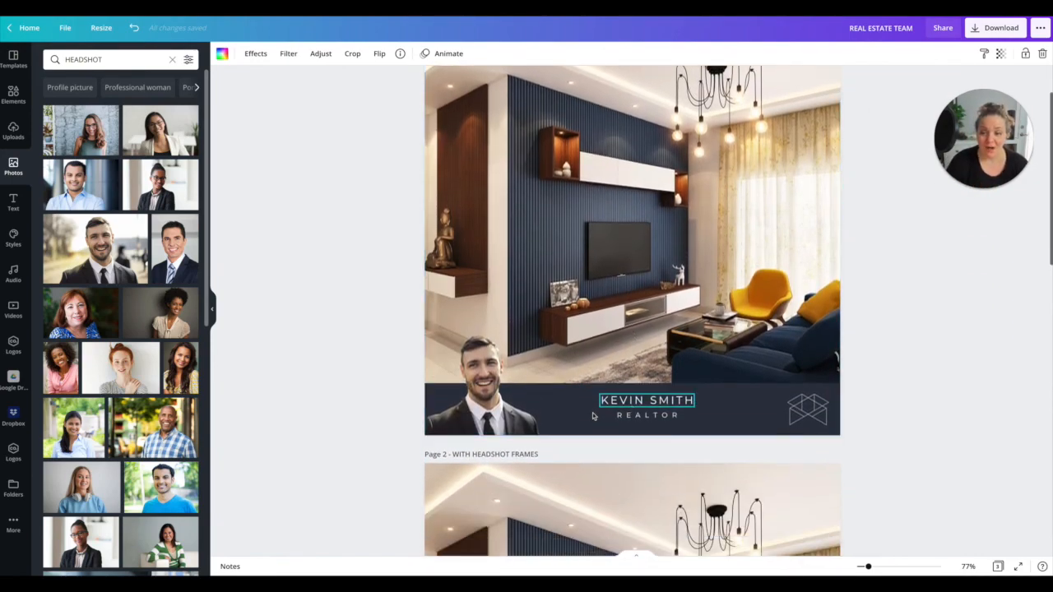
scroll(479, 390, down, 1)
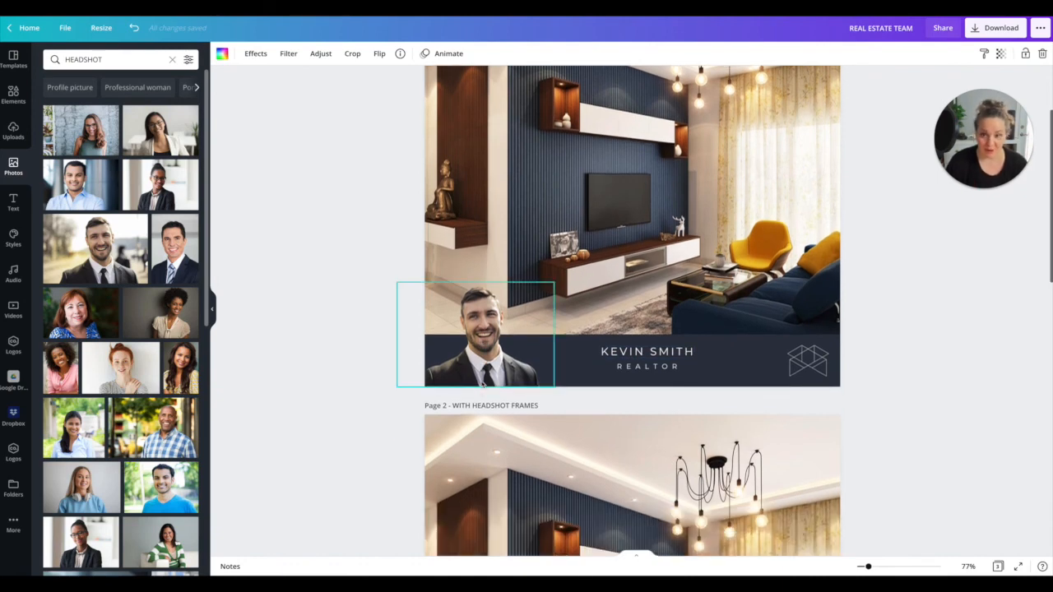
scroll(481, 383, down, 8)
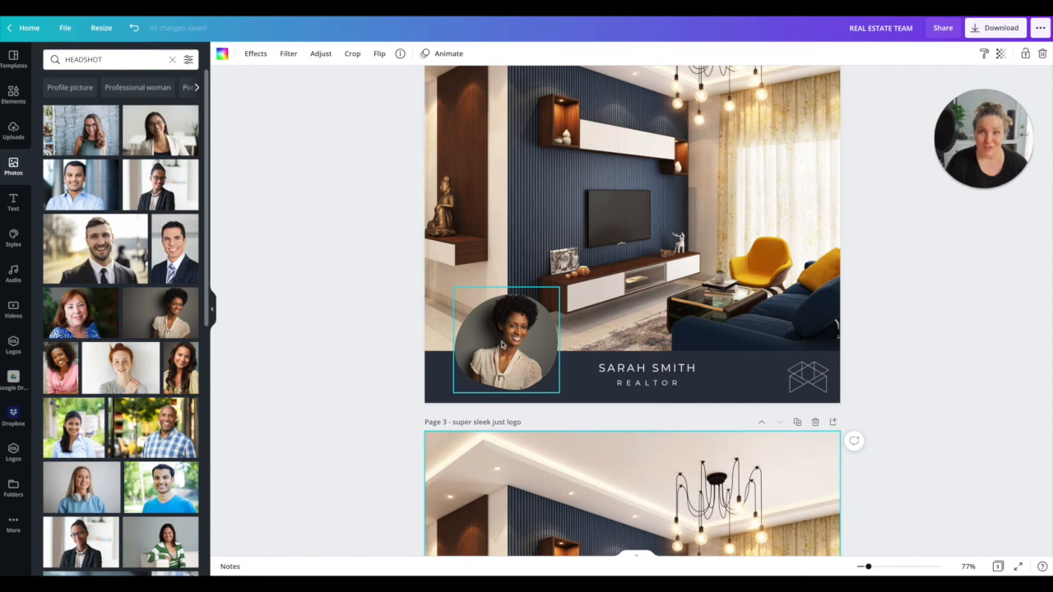
scroll(520, 362, down, 5)
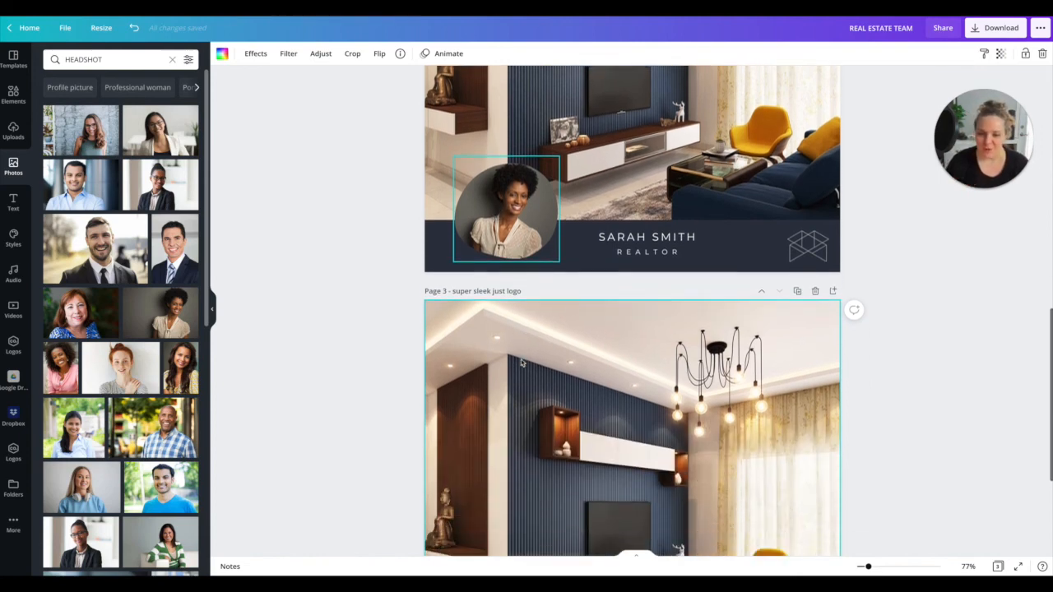